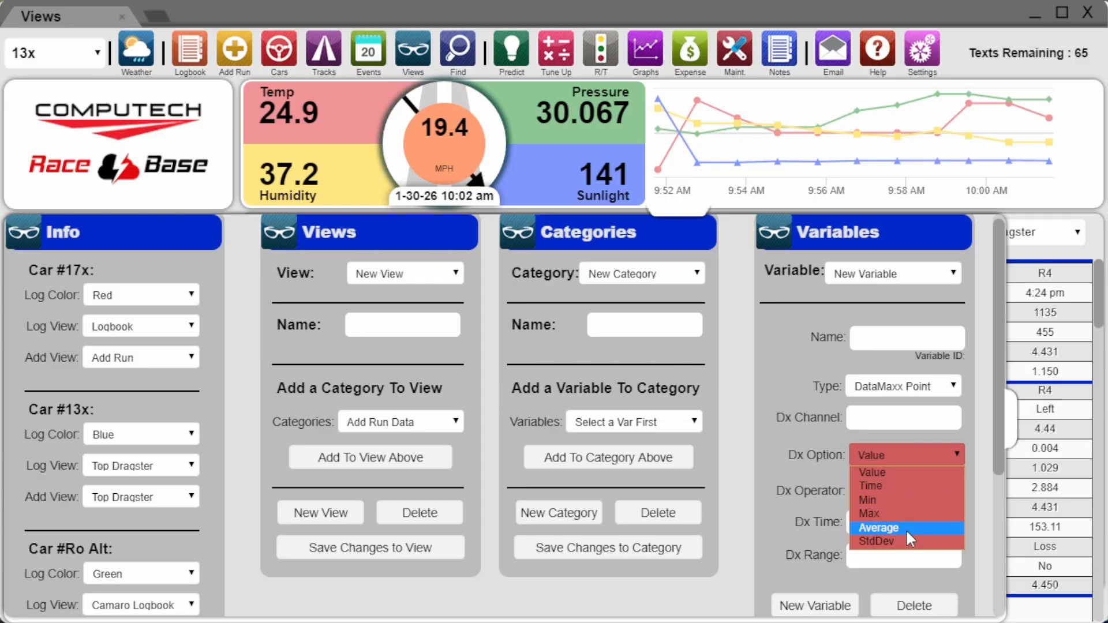
# Step: Switch to DataMaxx, place the graph's time cursor at about 3.8 seconds and read the fuel pressure there
pyautogui.click(940, 584)
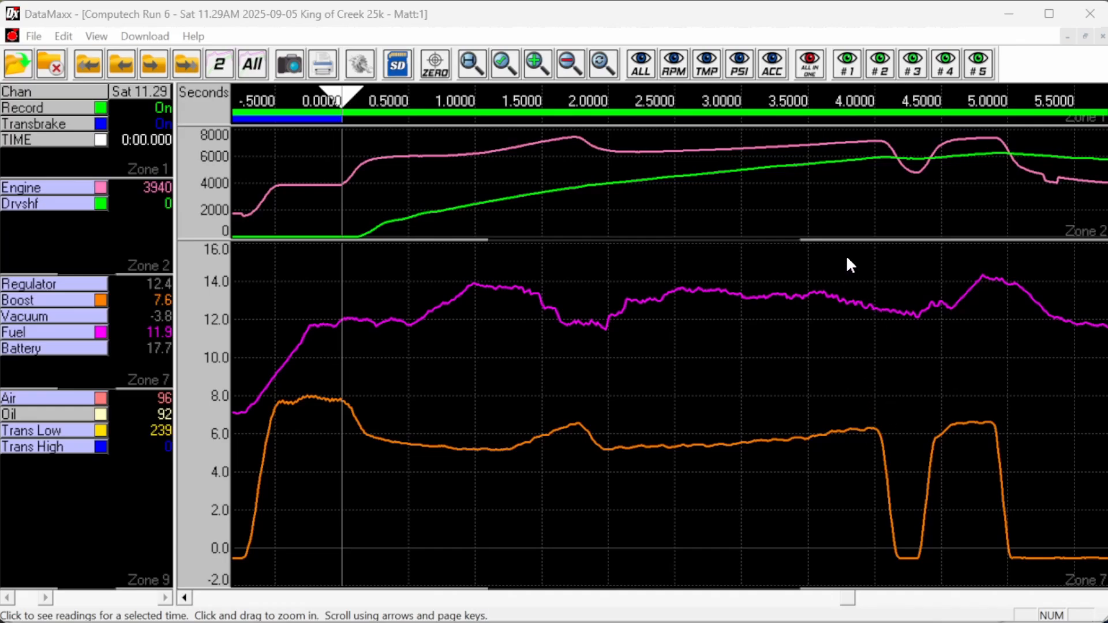
pyautogui.click(851, 203)
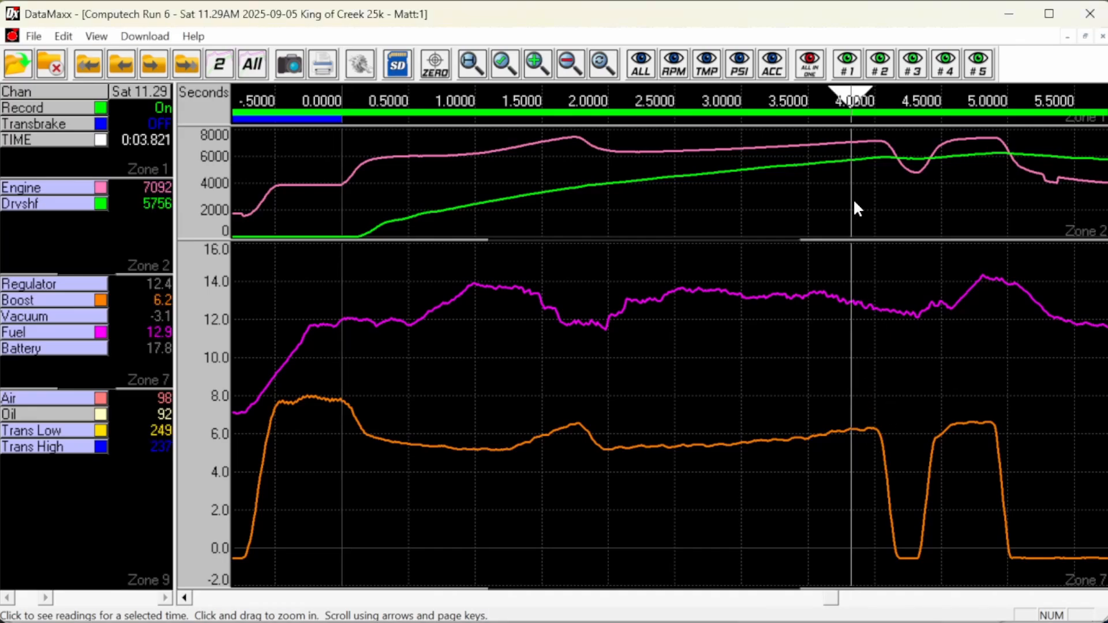
pyautogui.press('Left')
pyautogui.press('Left')
pyautogui.press('Left')
pyautogui.press('Left')
pyautogui.press('Left')
pyautogui.press('Left')
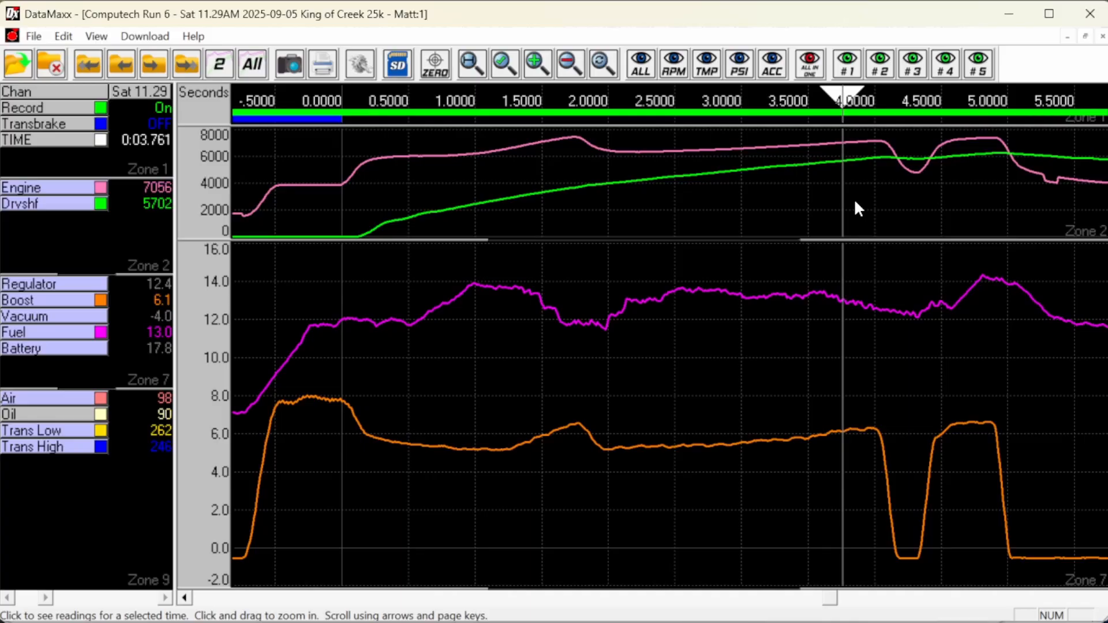
pyautogui.press('Right')
pyautogui.press('Right')
pyautogui.press('Right')
pyautogui.press('Right')
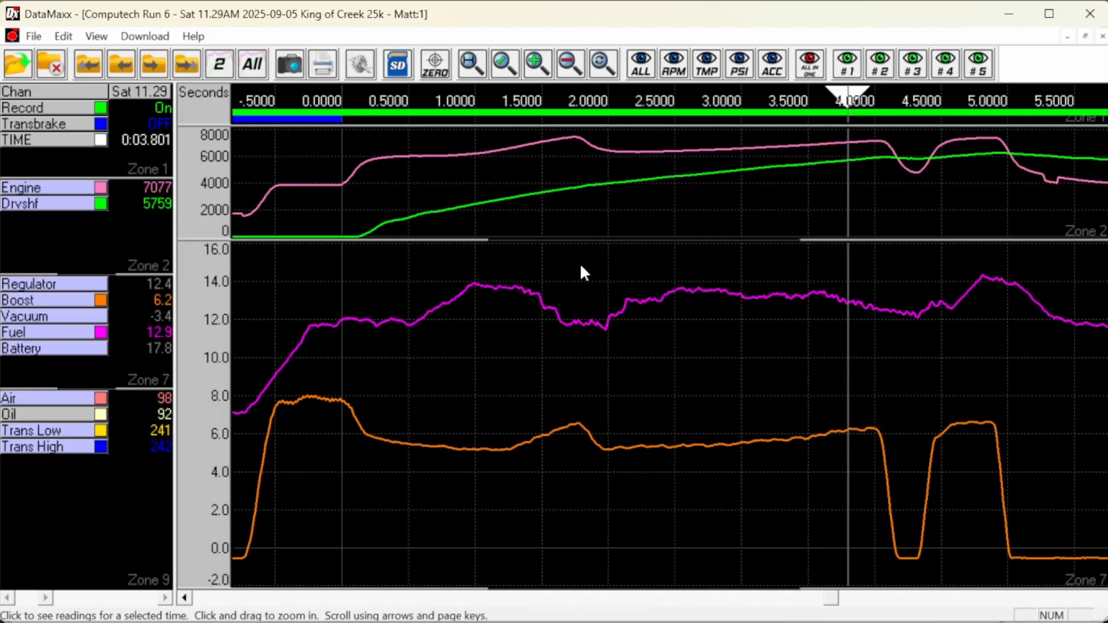
pyautogui.moveTo(852, 302)
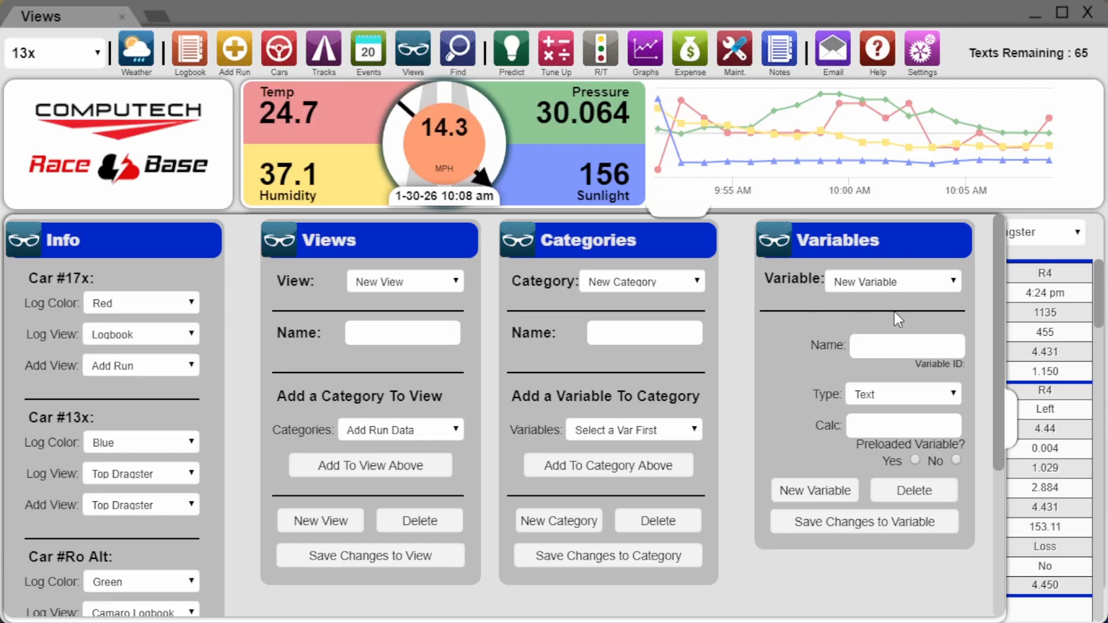
# Step: Set the new variable's type to DataMaxx Point and name it Fuel psi
pyautogui.click(872, 395)
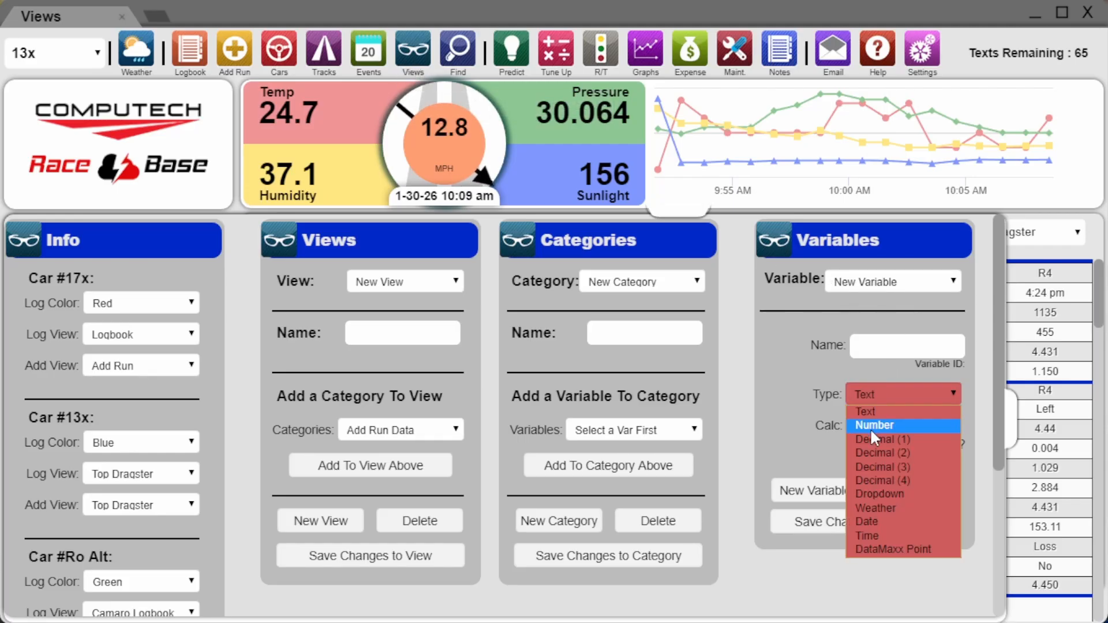
pyautogui.click(895, 549)
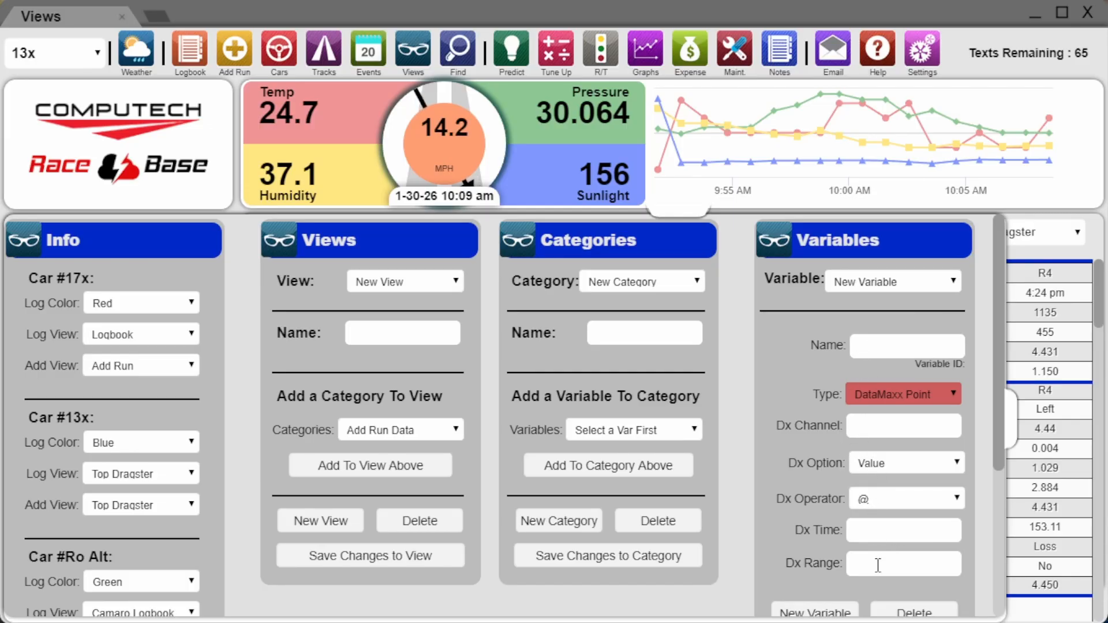
pyautogui.click(913, 346)
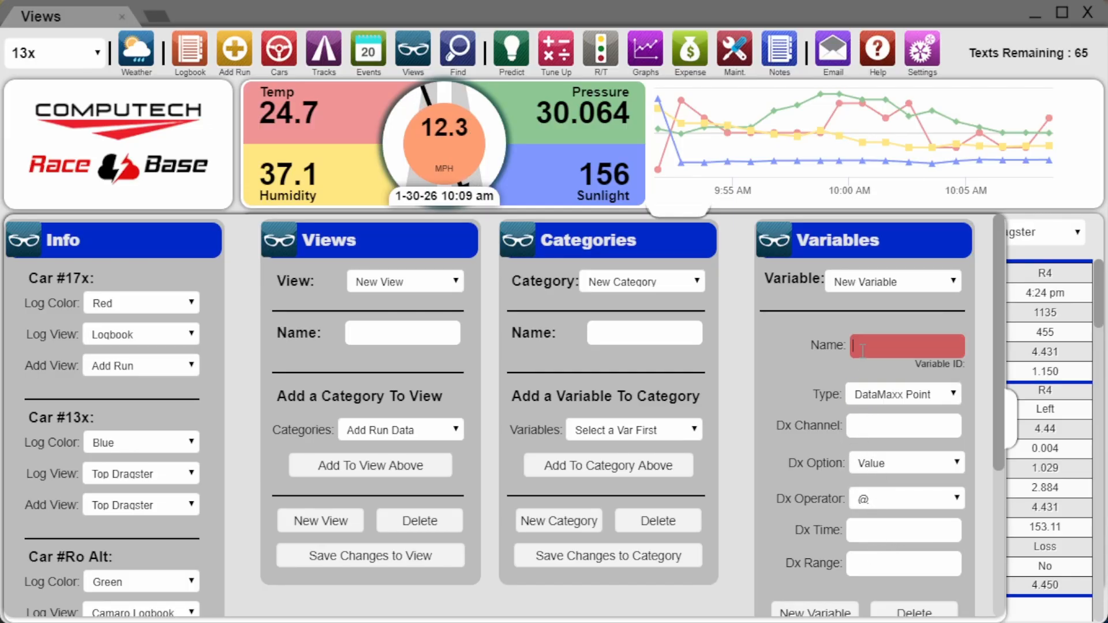
pyautogui.write('Fuel p')
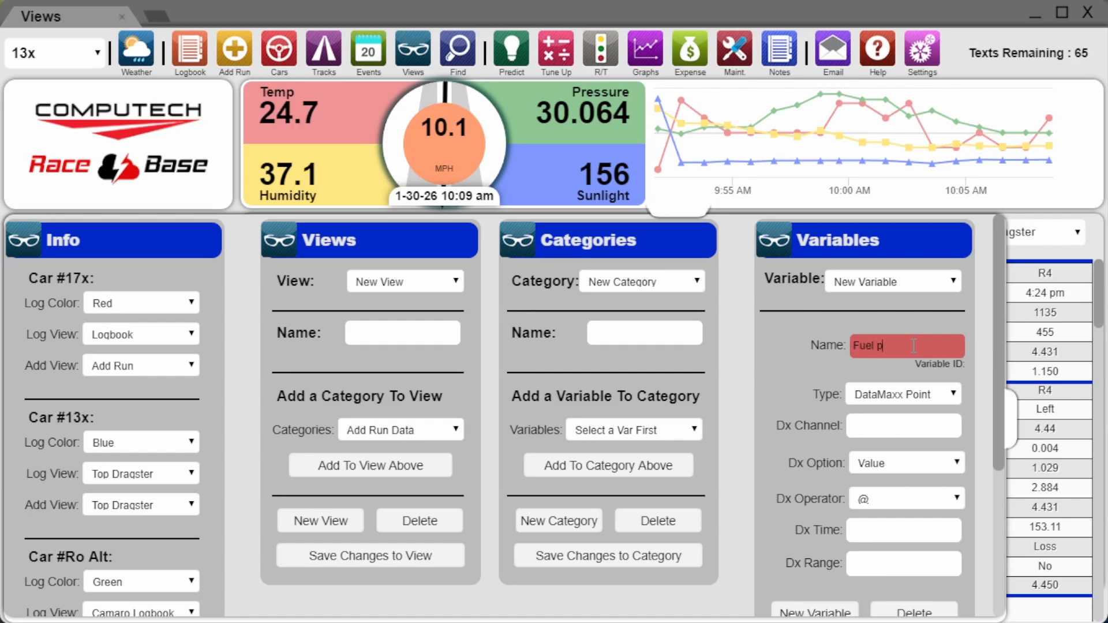
pyautogui.write('si')
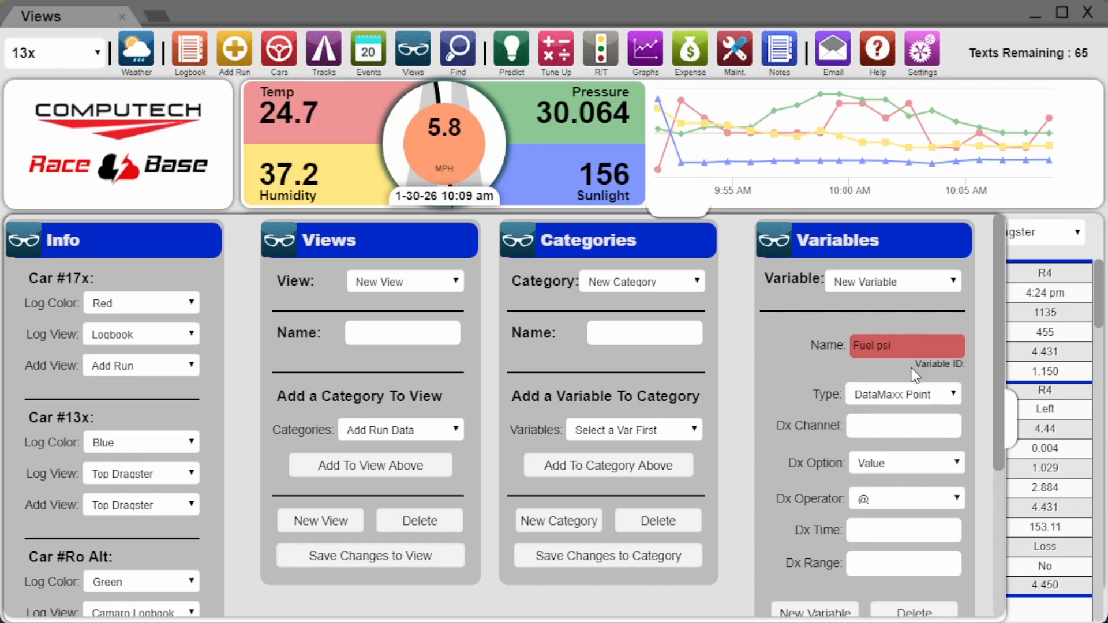
# Step: Enter Fuel as the new variable's Dx Channel
pyautogui.click(881, 425)
pyautogui.write('F')
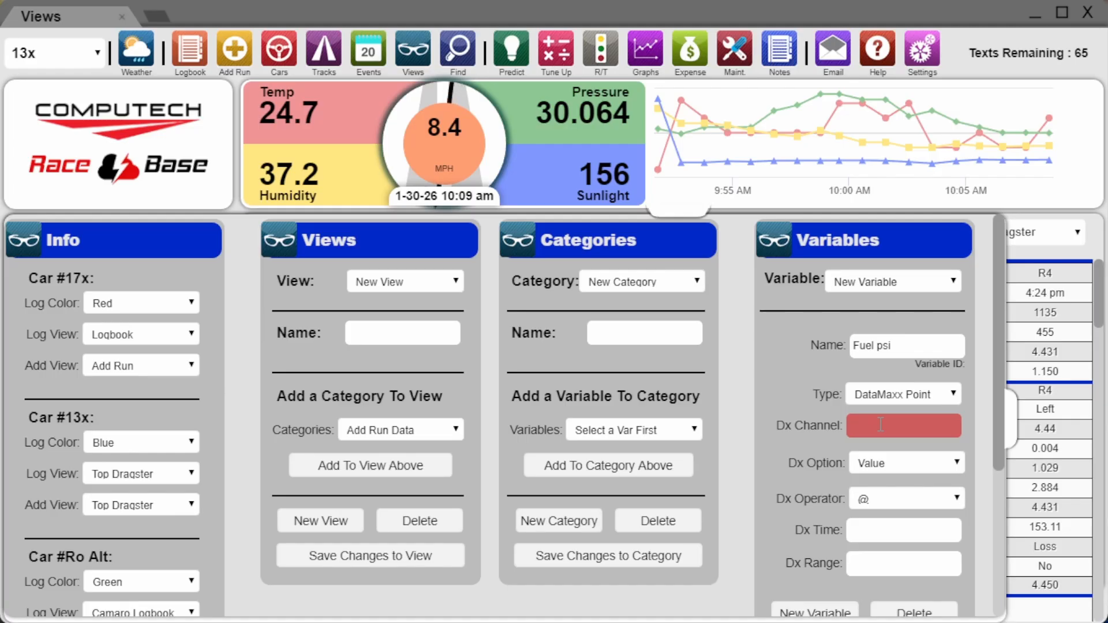
pyautogui.write('uel')
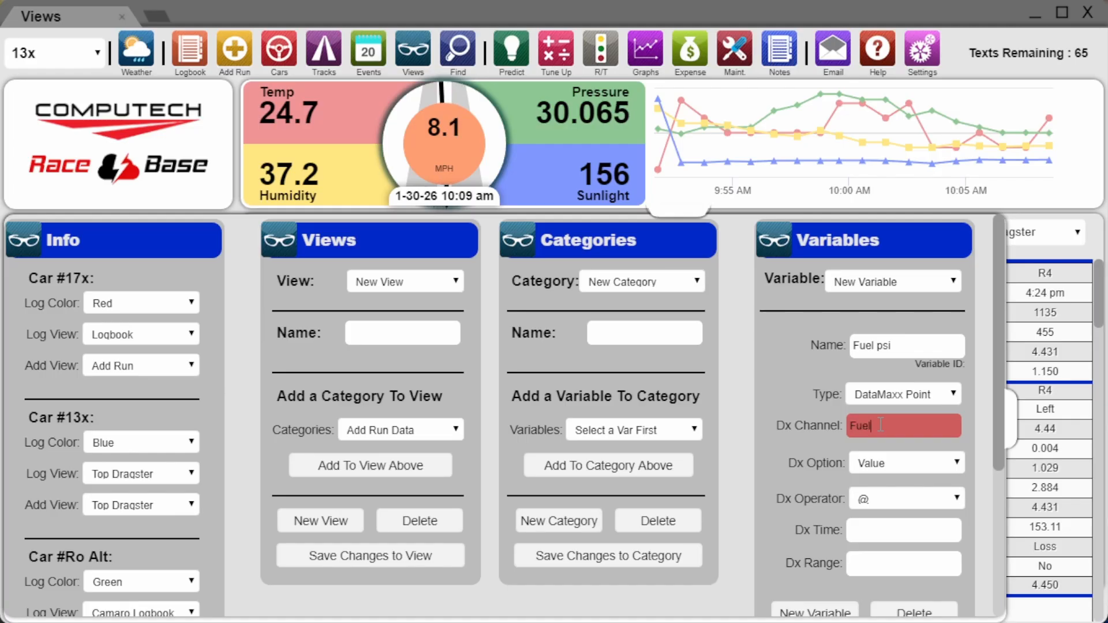
# Step: Switch to DataMaxx, check the fuel channel's name in the Channel Properties, and return to the variable setup
pyautogui.hotkey('alt', 'Tab')
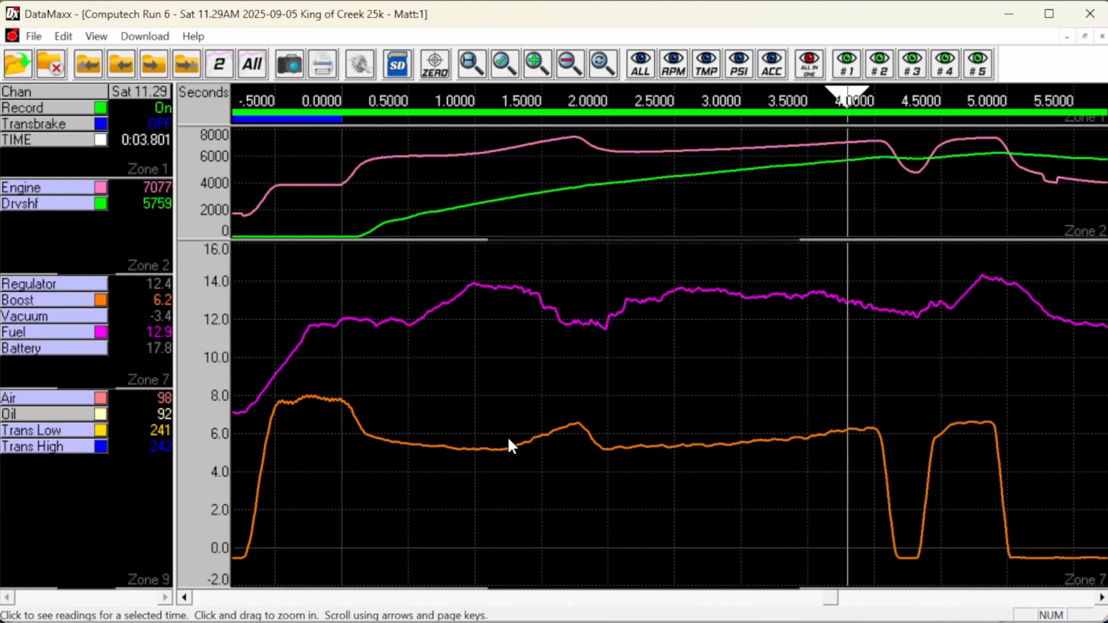
pyautogui.click(359, 65)
pyautogui.click(911, 422)
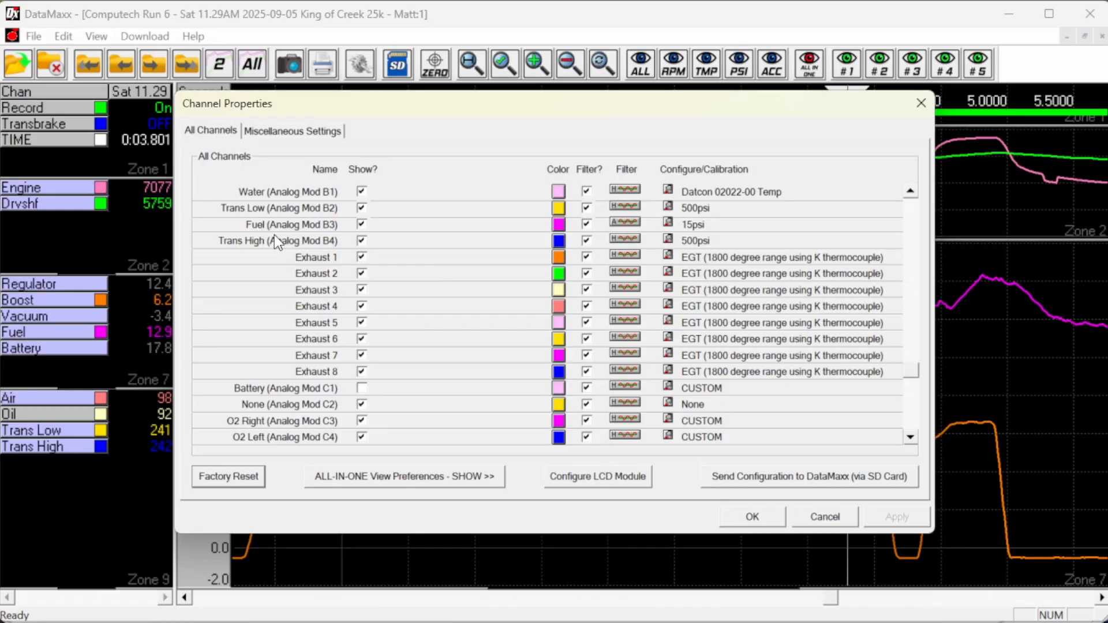
pyautogui.click(753, 516)
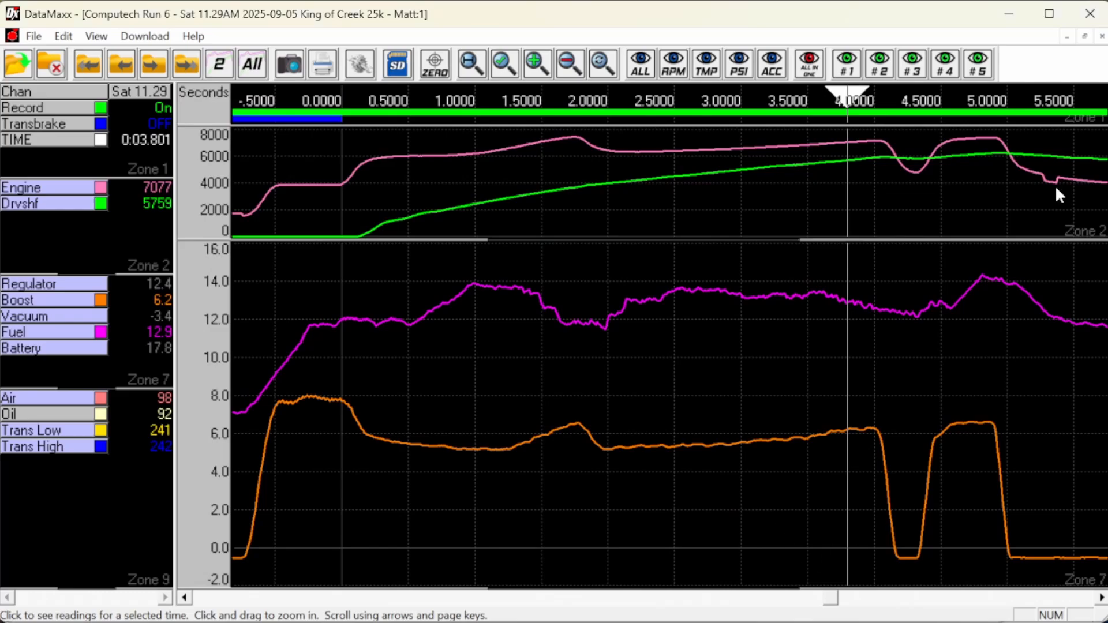
pyautogui.click(1010, 10)
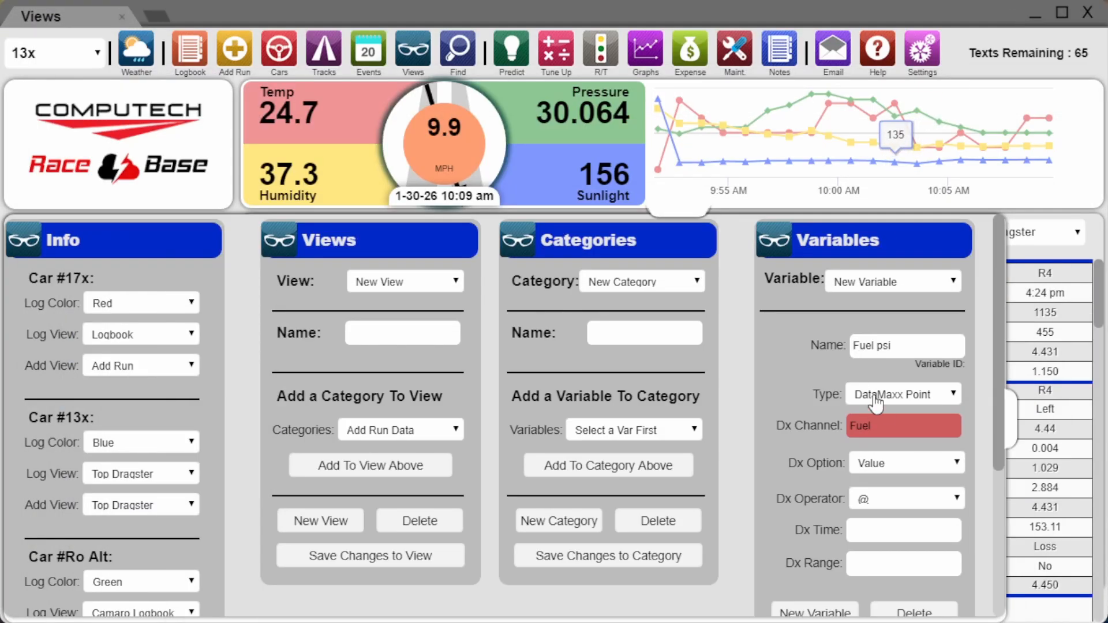
# Step: Review the extraction choices, keeping Value as the Dx Option and @ as the Dx Operator
pyautogui.click(910, 469)
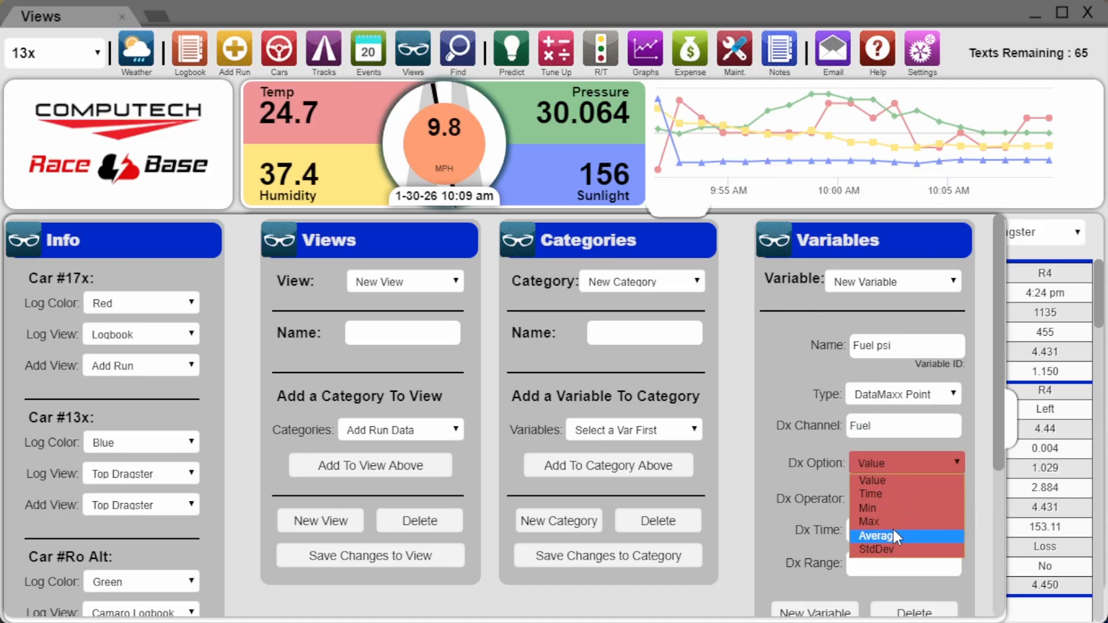
pyautogui.click(899, 474)
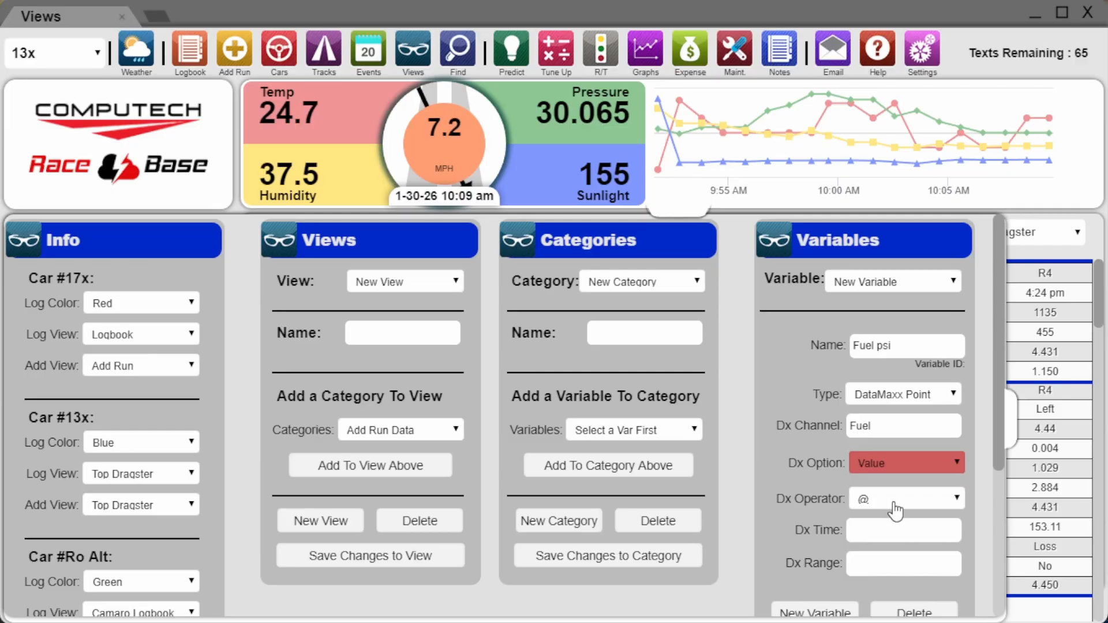
pyautogui.click(937, 506)
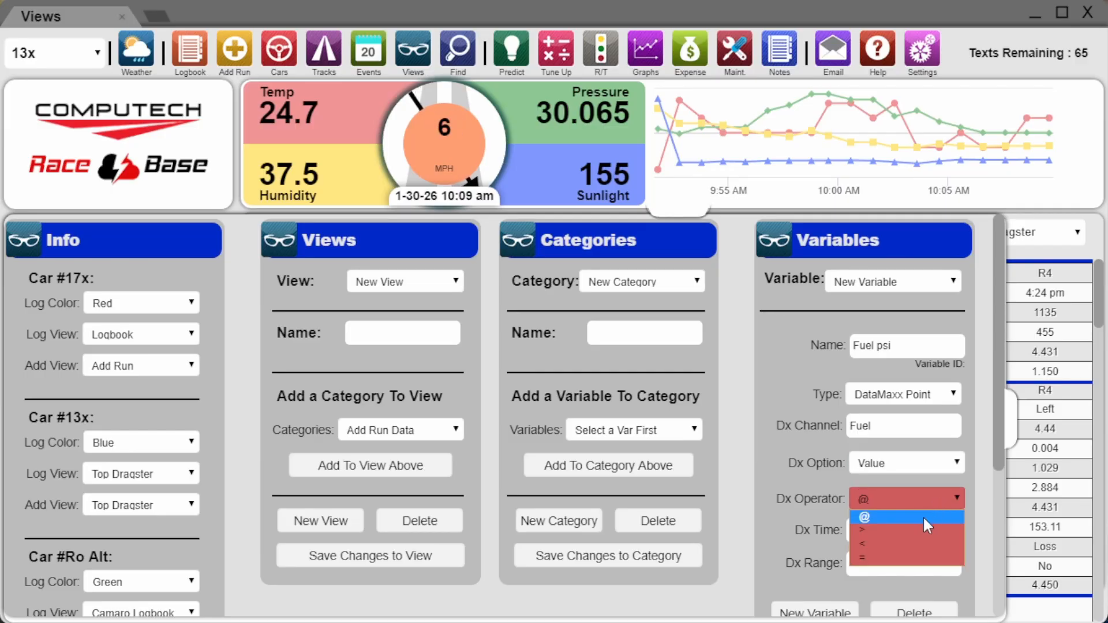
pyautogui.click(899, 515)
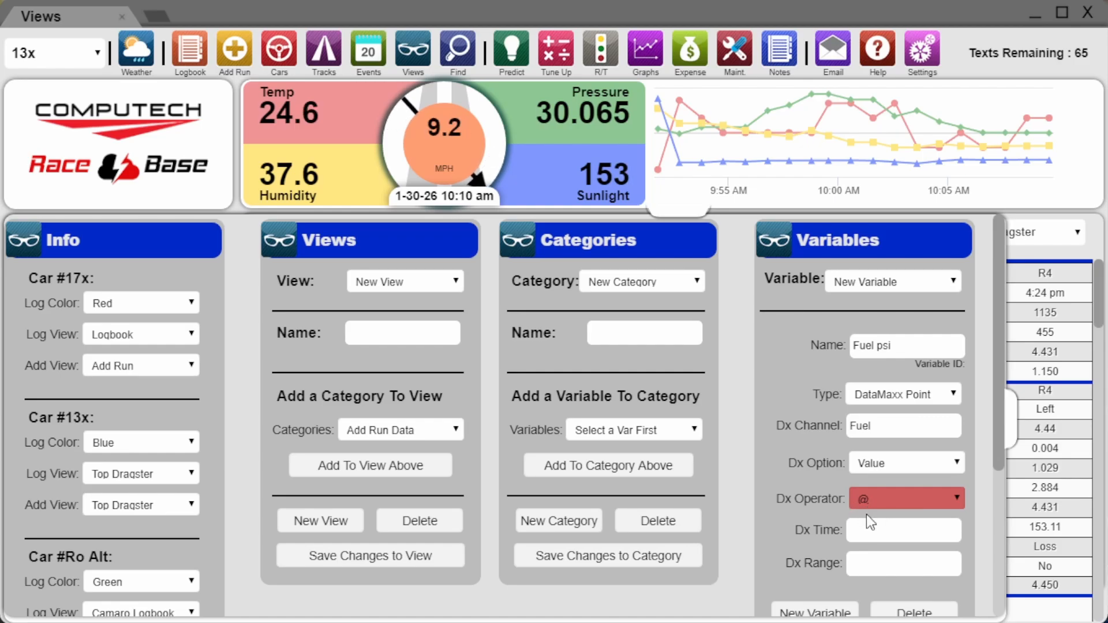
# Step: Set the variable's Dx Time to 3.8
pyautogui.click(870, 531)
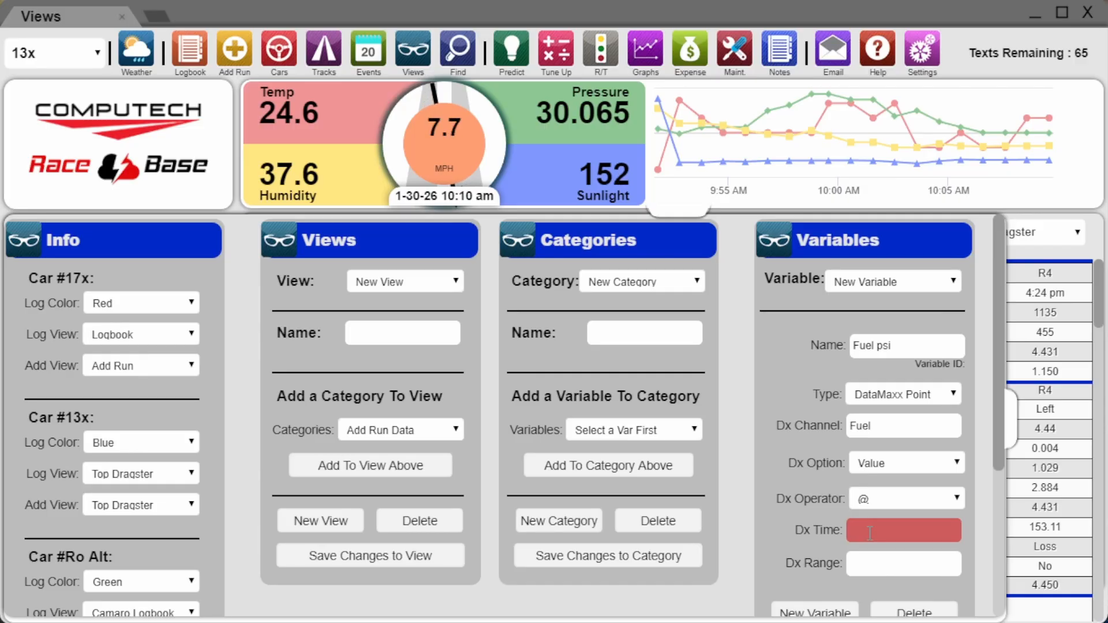
pyautogui.write('3.8')
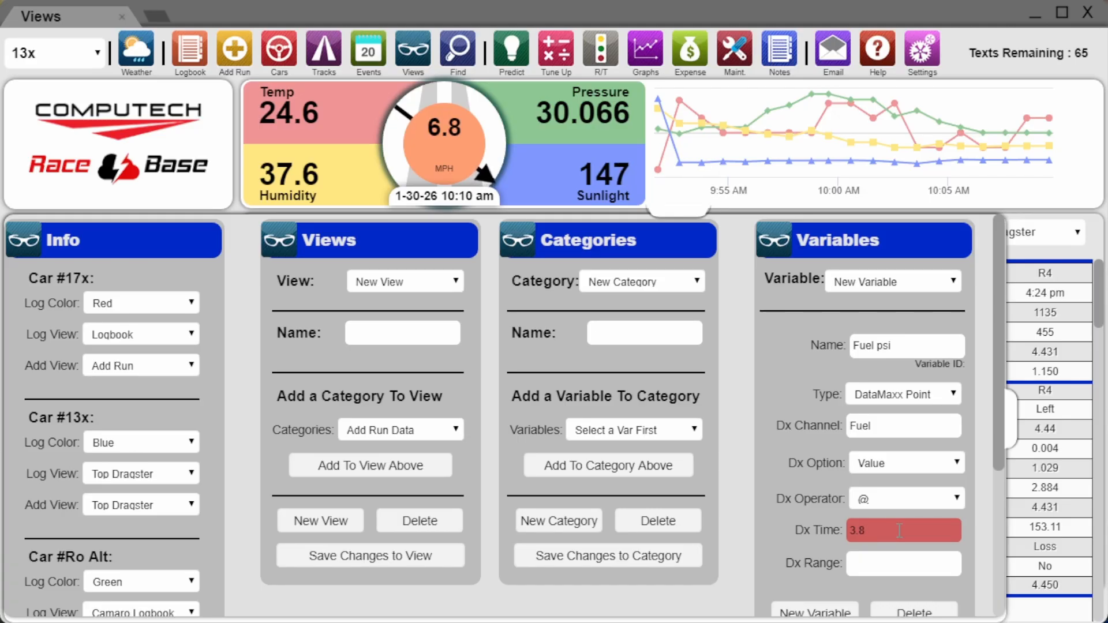
pyautogui.press('Tab')
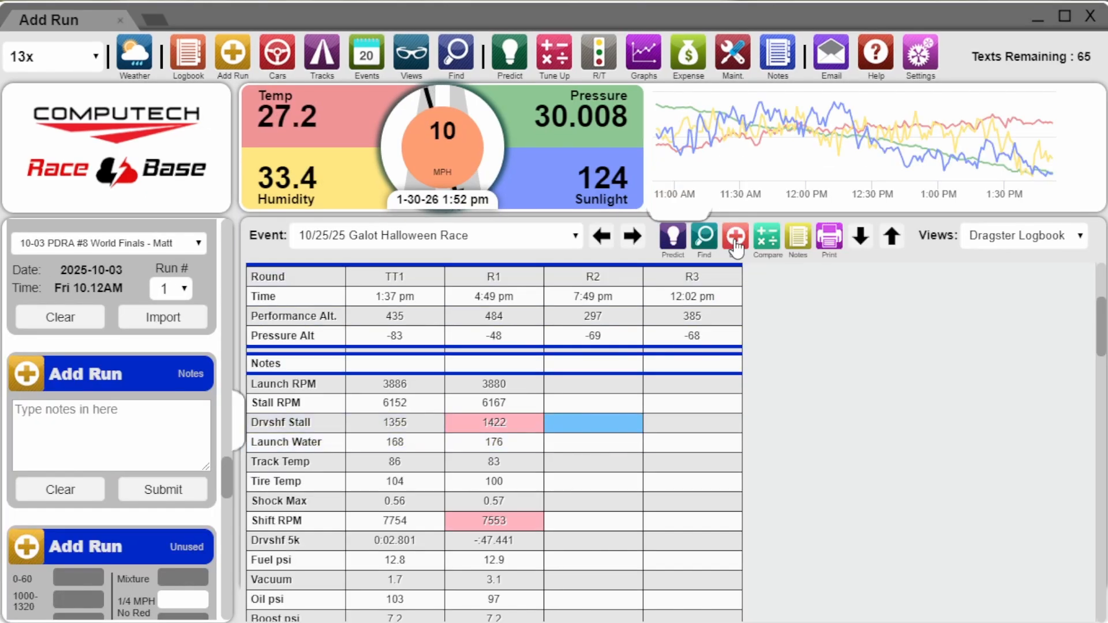
# Step: Edit rounds R2 and R3 of the 10/25/25 Galot Halloween Race and update both with their DataMaxx data, acknowledging the out-of-range notice
pyautogui.click(587, 278)
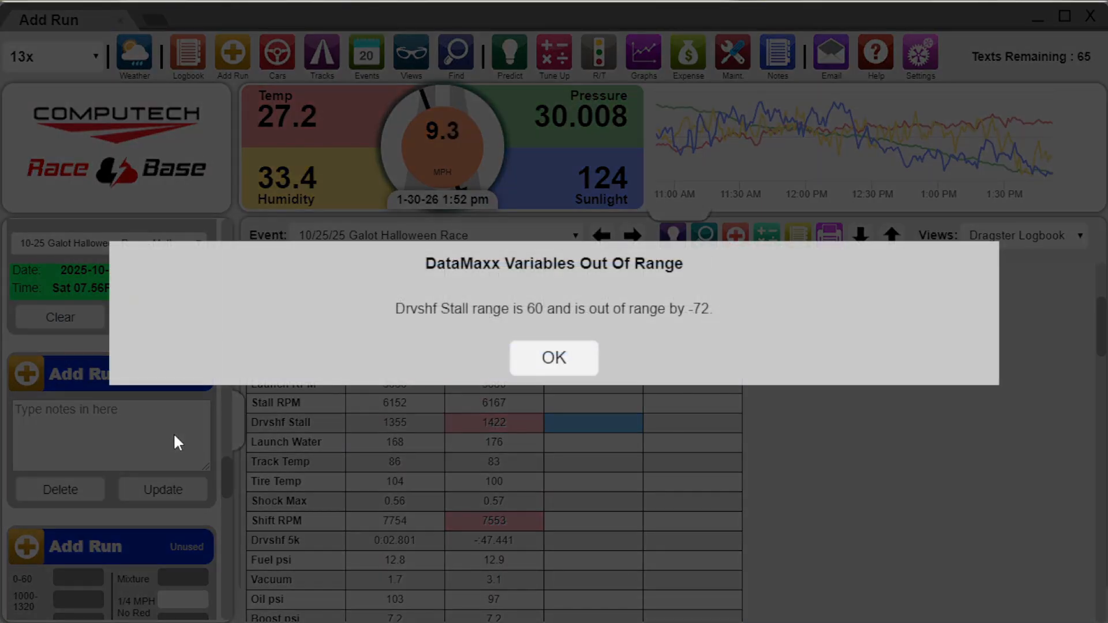
pyautogui.click(516, 361)
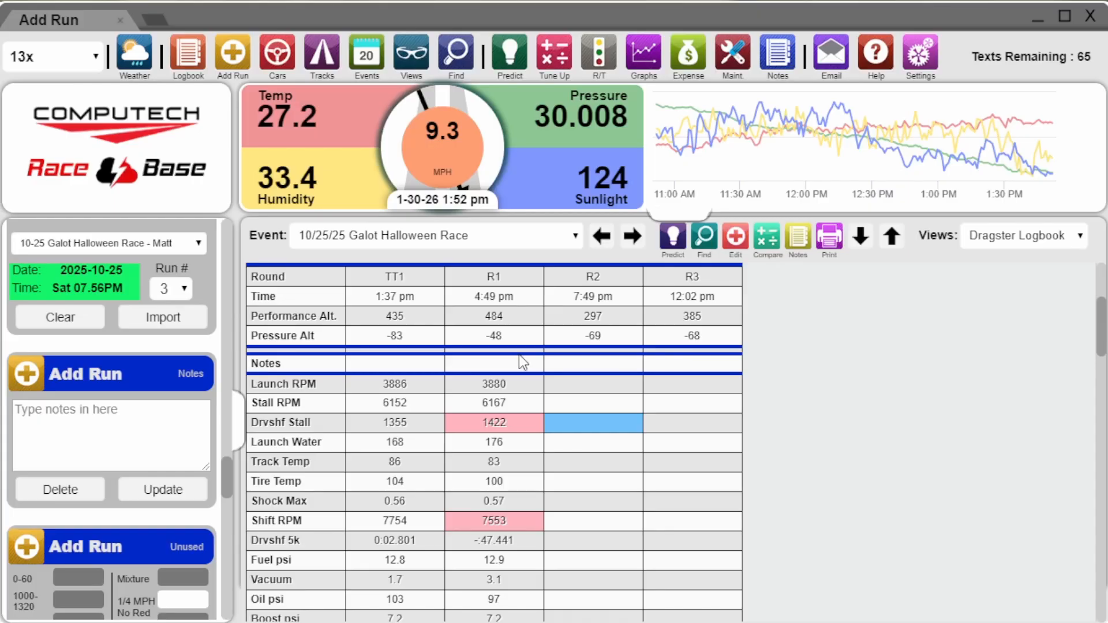
pyautogui.click(175, 492)
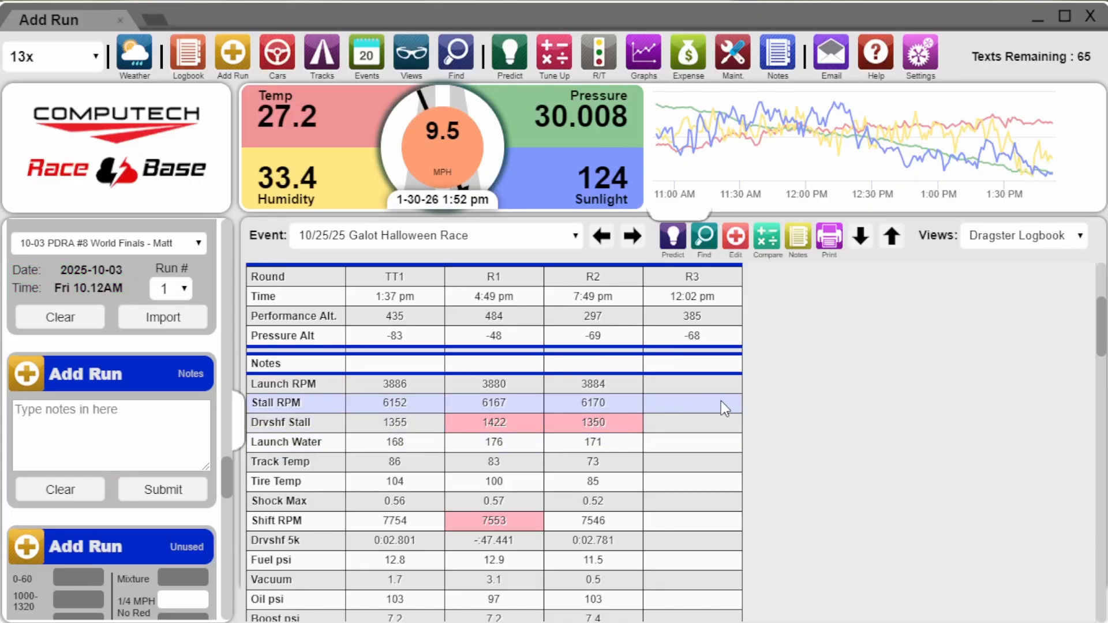
pyautogui.click(735, 248)
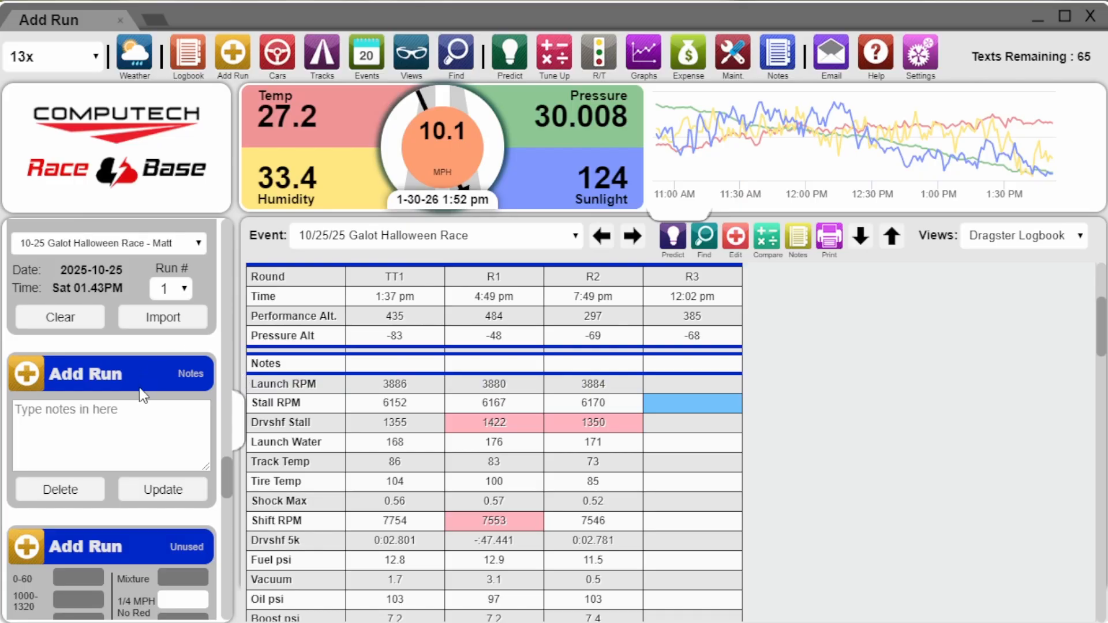
pyautogui.click(170, 491)
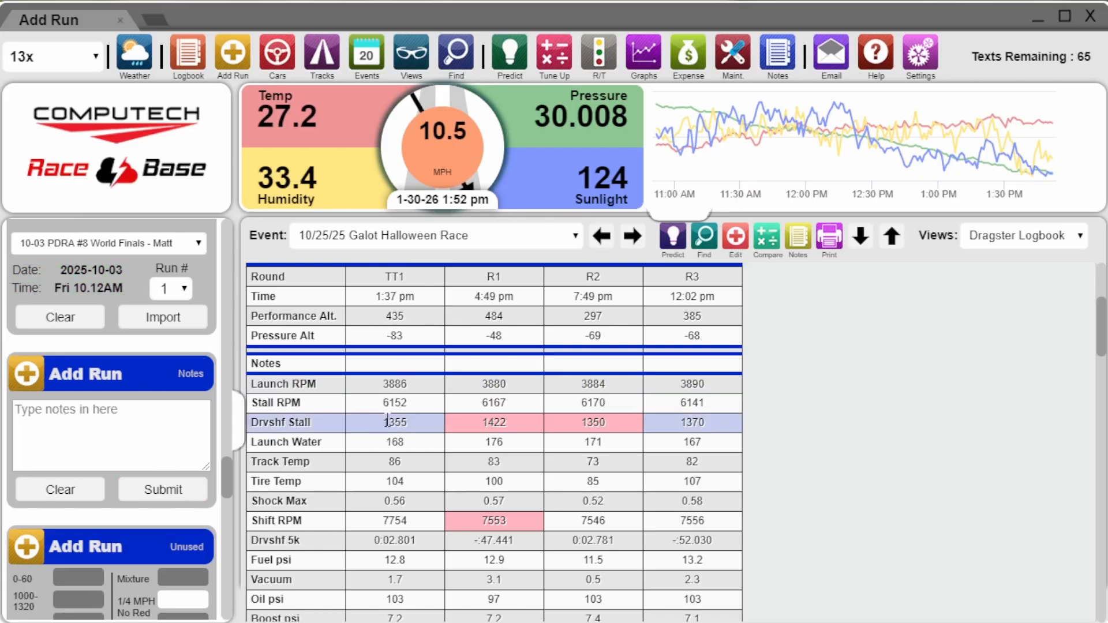
# Step: Save the new Fuel psi variable with Dx Range left blank and reopen it from the saved variables
pyautogui.scroll(-2, 711, 473)
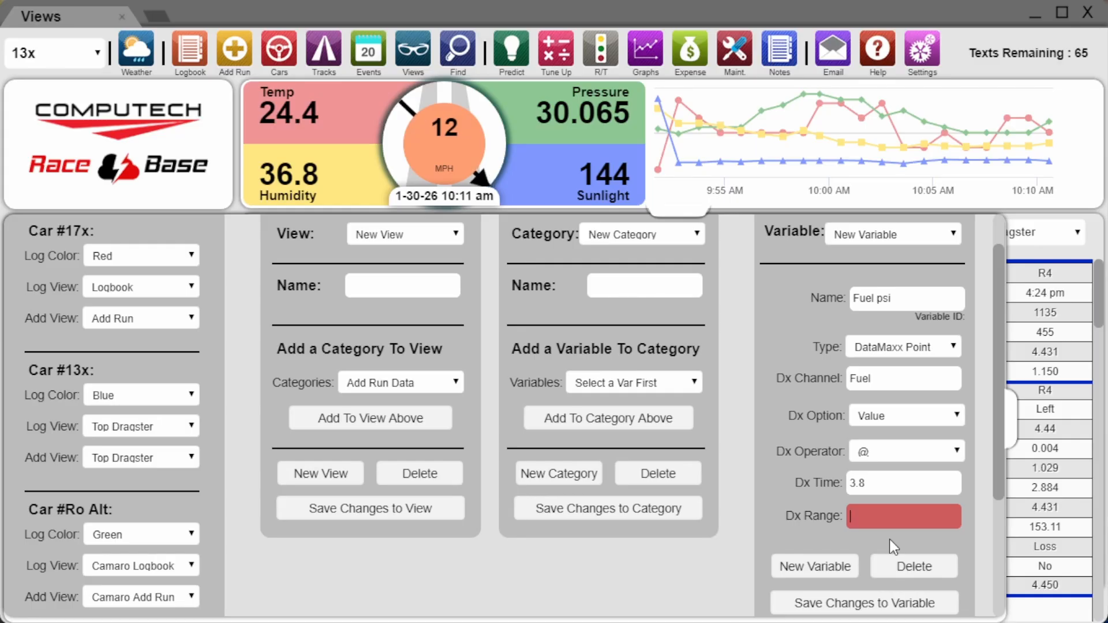
pyautogui.click(878, 603)
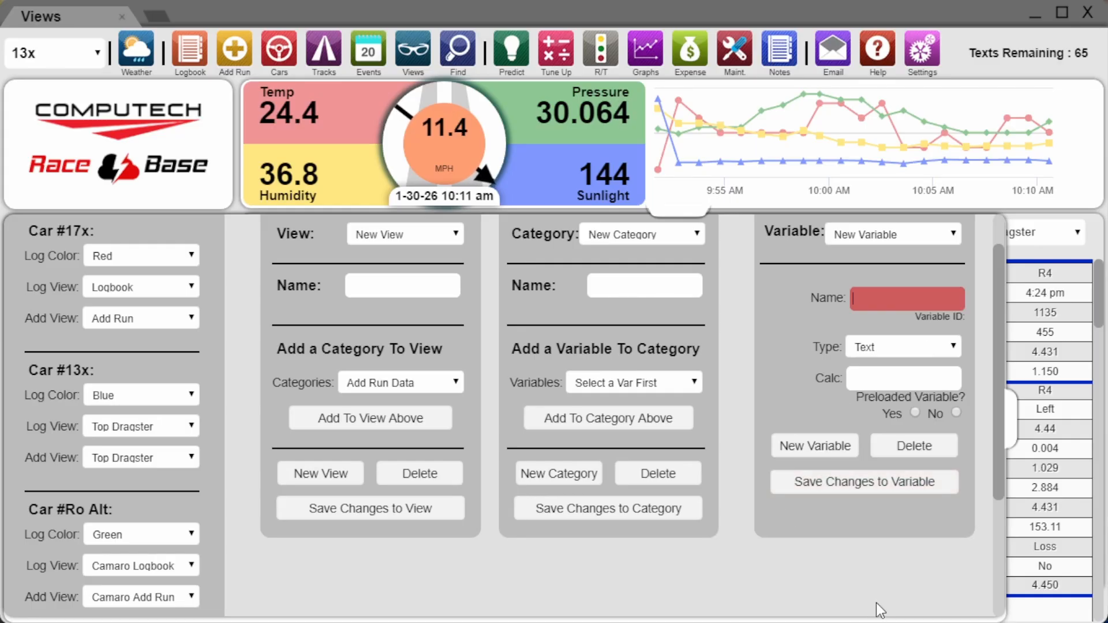
pyautogui.scroll(1, 801, 294)
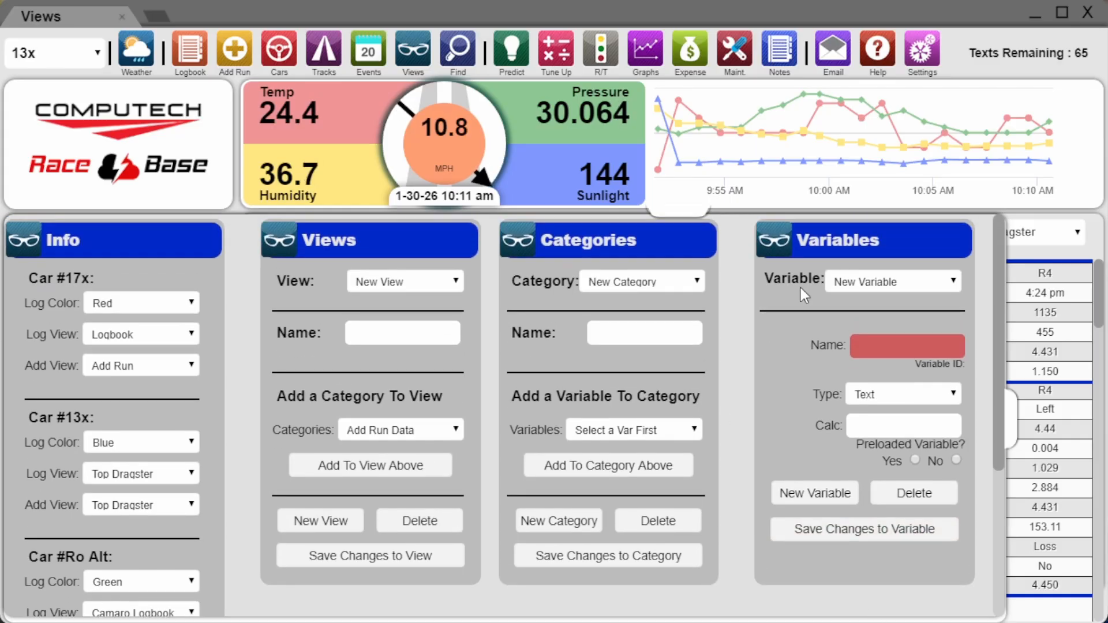
pyautogui.click(863, 282)
pyautogui.scroll(-10, 895, 394)
pyautogui.scroll(-1, 896, 393)
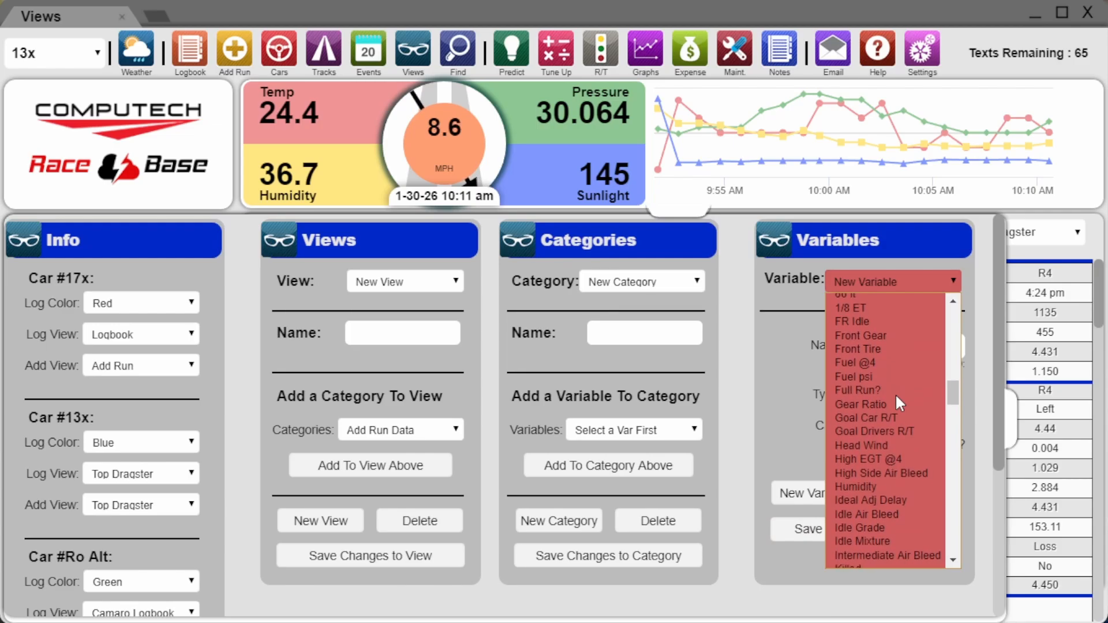
pyautogui.click(858, 376)
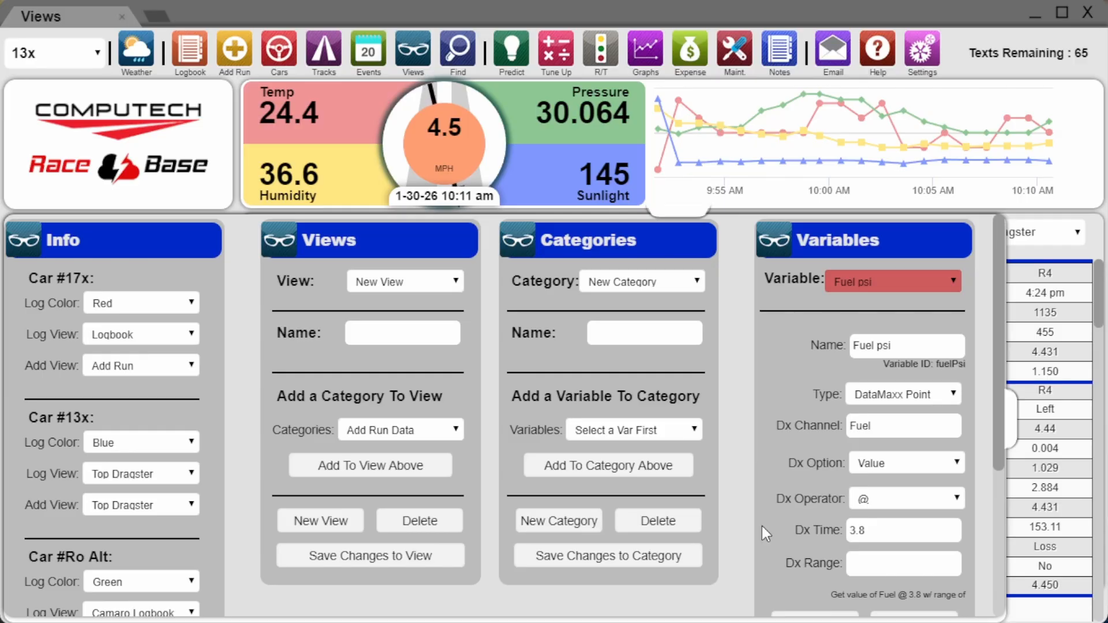
# Step: Add the Fuel psi variable to the DataMaxx category and review the category's variable list
pyautogui.click(642, 283)
pyautogui.scroll(5, 644, 389)
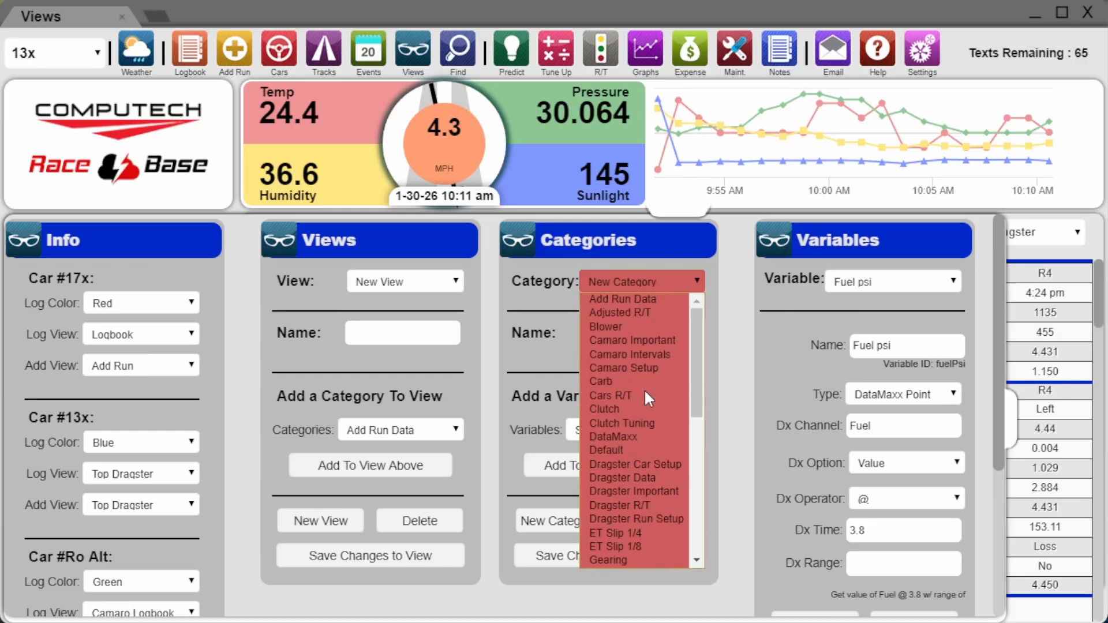
pyautogui.click(628, 438)
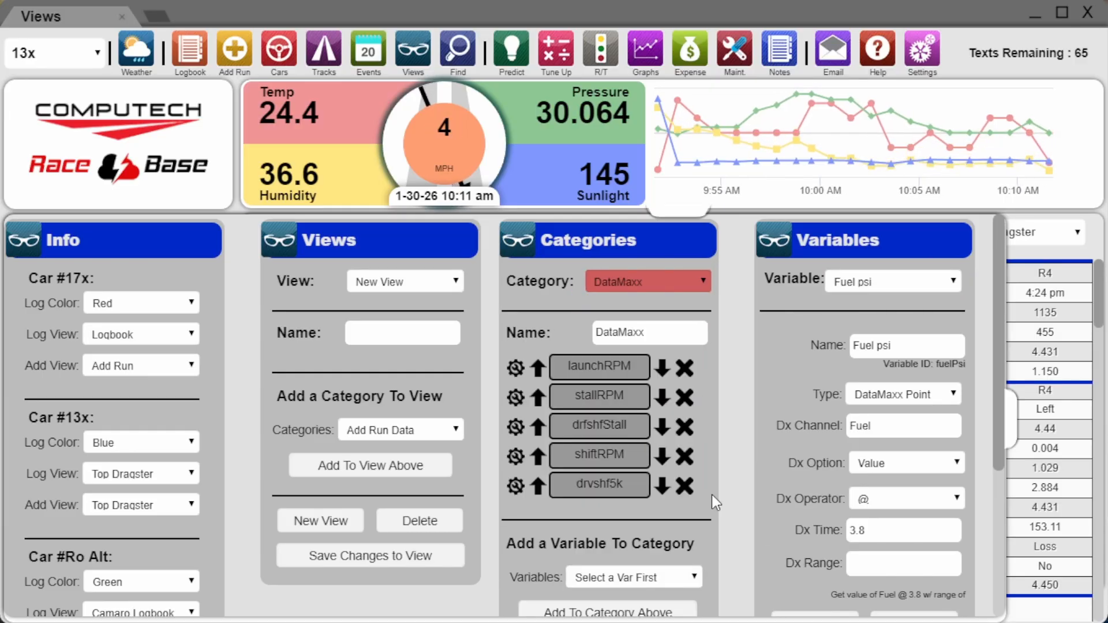
pyautogui.scroll(-2, 711, 494)
pyautogui.click(664, 477)
pyautogui.scroll(-2, 683, 490)
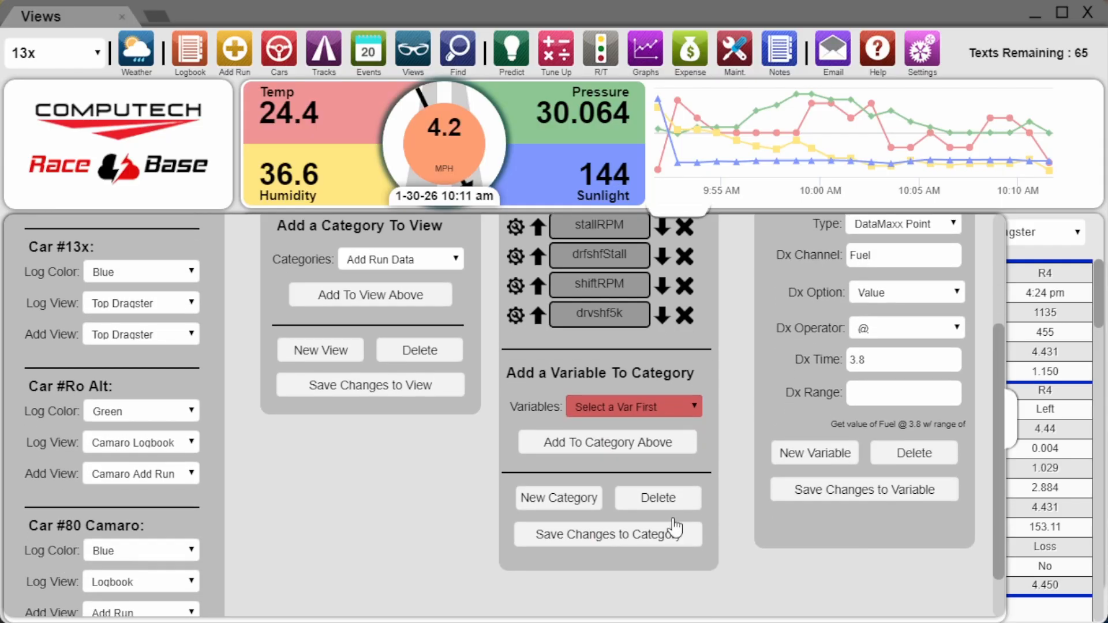
pyautogui.click(642, 405)
pyautogui.scroll(-10, 635, 536)
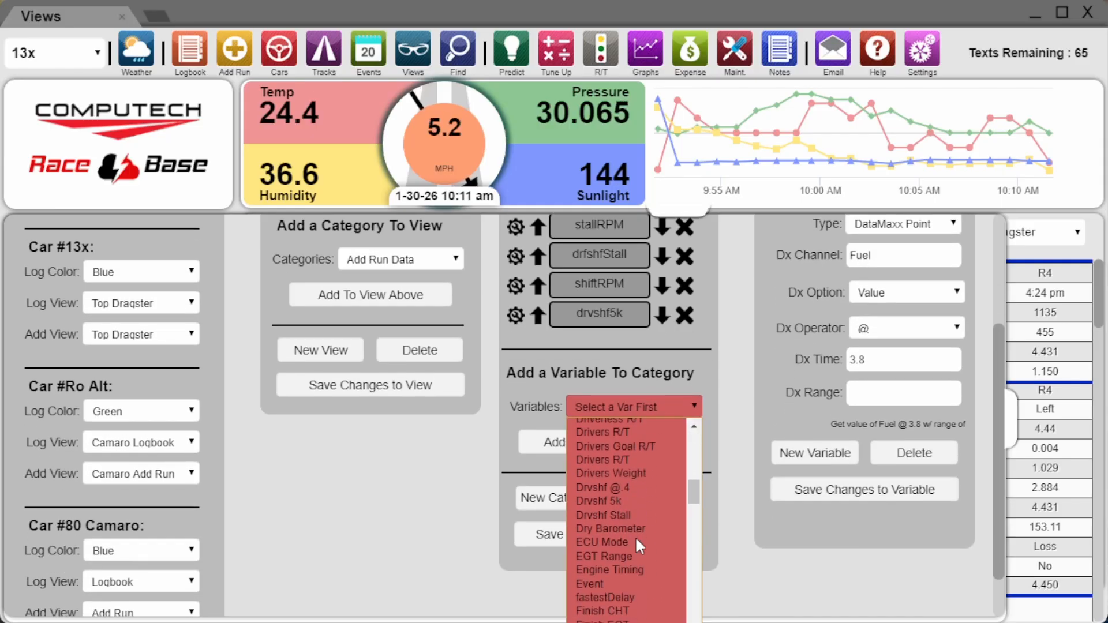
pyautogui.scroll(-5, 612, 600)
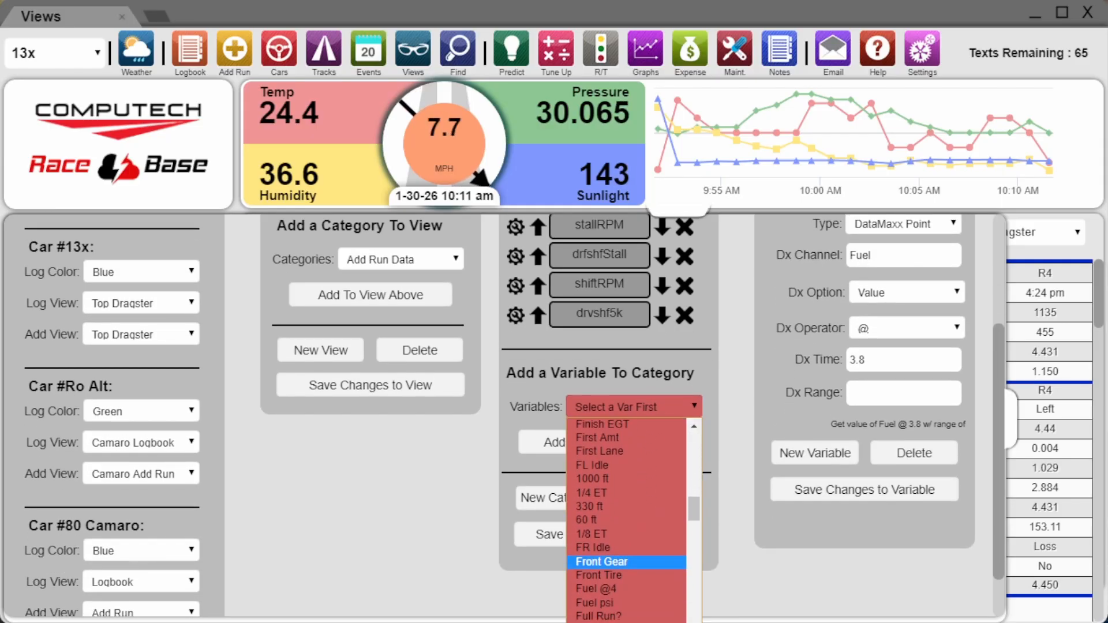
pyautogui.click(601, 603)
pyautogui.click(608, 442)
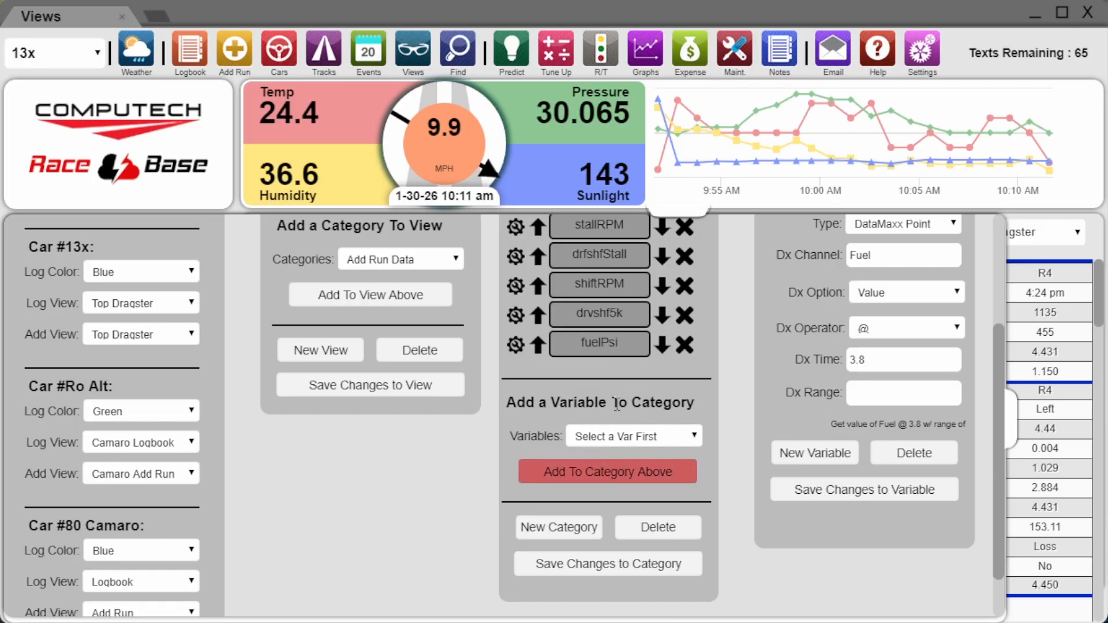
pyautogui.scroll(1, 725, 381)
pyautogui.scroll(2, 725, 381)
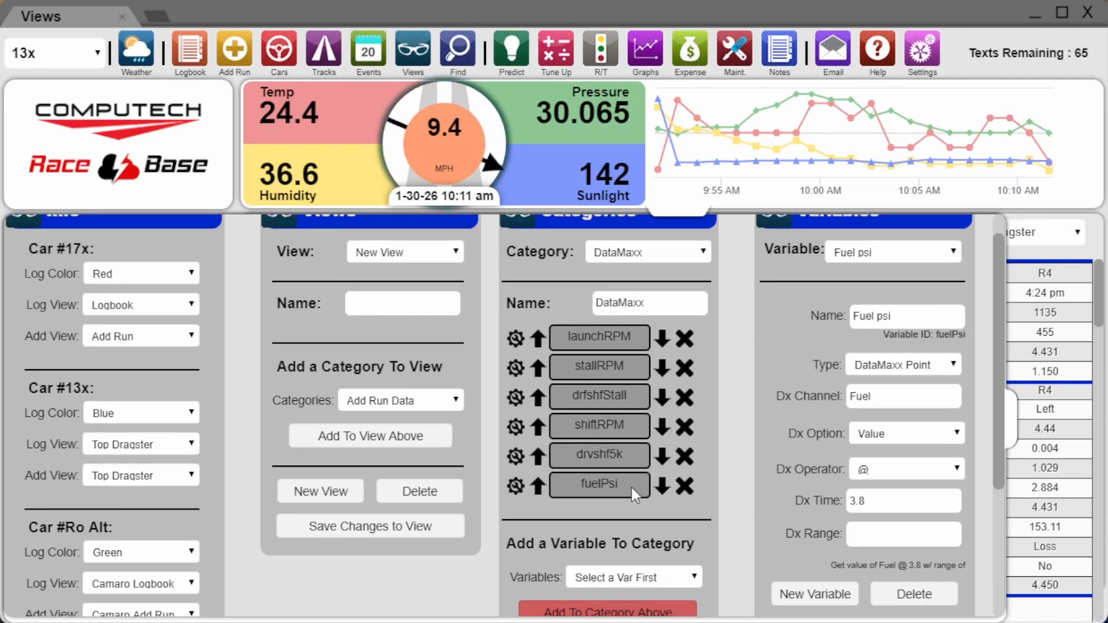
pyautogui.scroll(1, 743, 459)
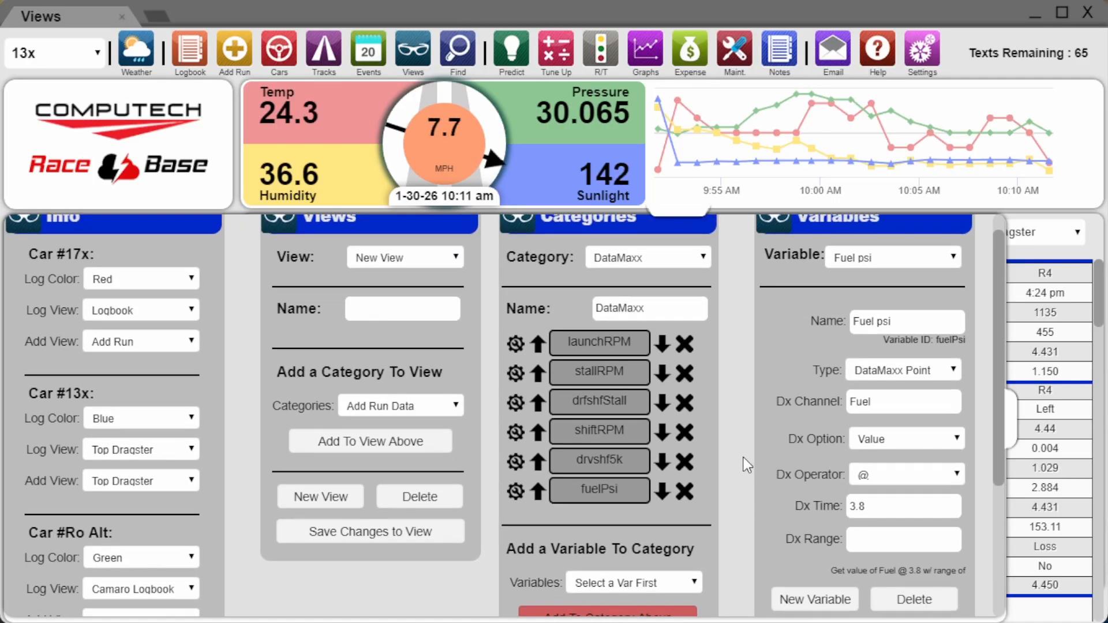
pyautogui.scroll(1, 743, 459)
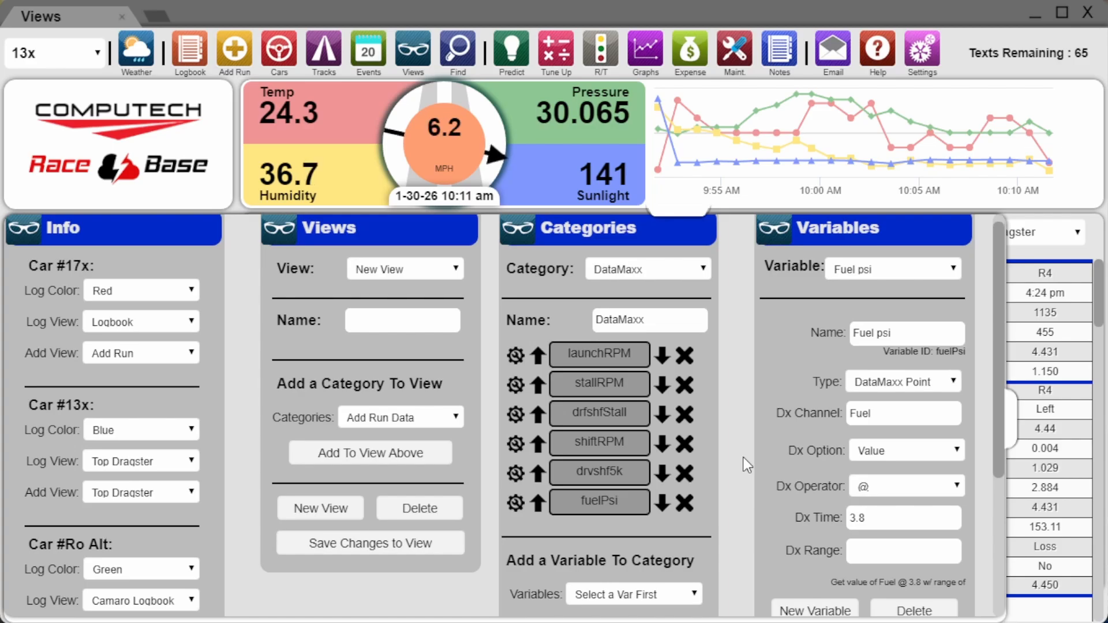
pyautogui.scroll(-1, 745, 460)
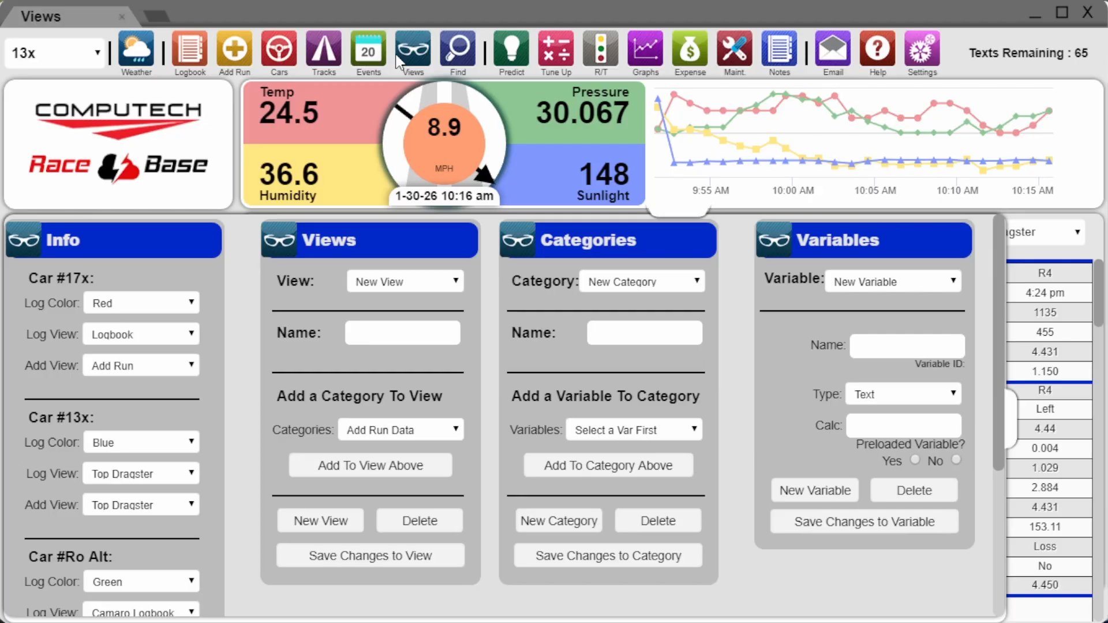
# Step: Start a new variable of type DataMaxx Point in the Views setup and name it Average EGT
pyautogui.click(426, 59)
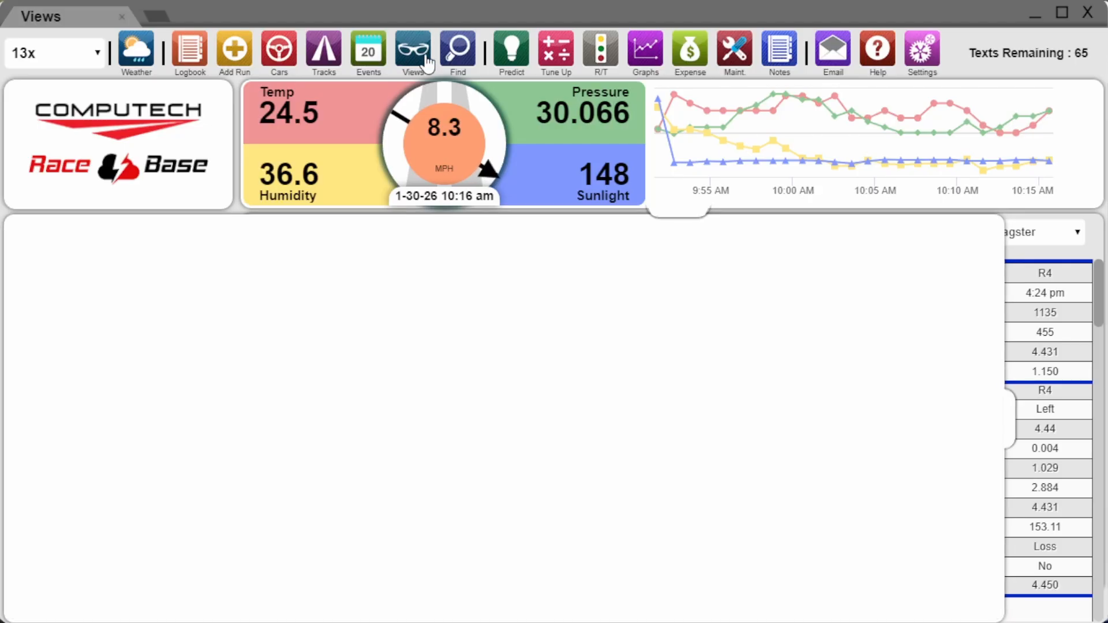
pyautogui.click(949, 395)
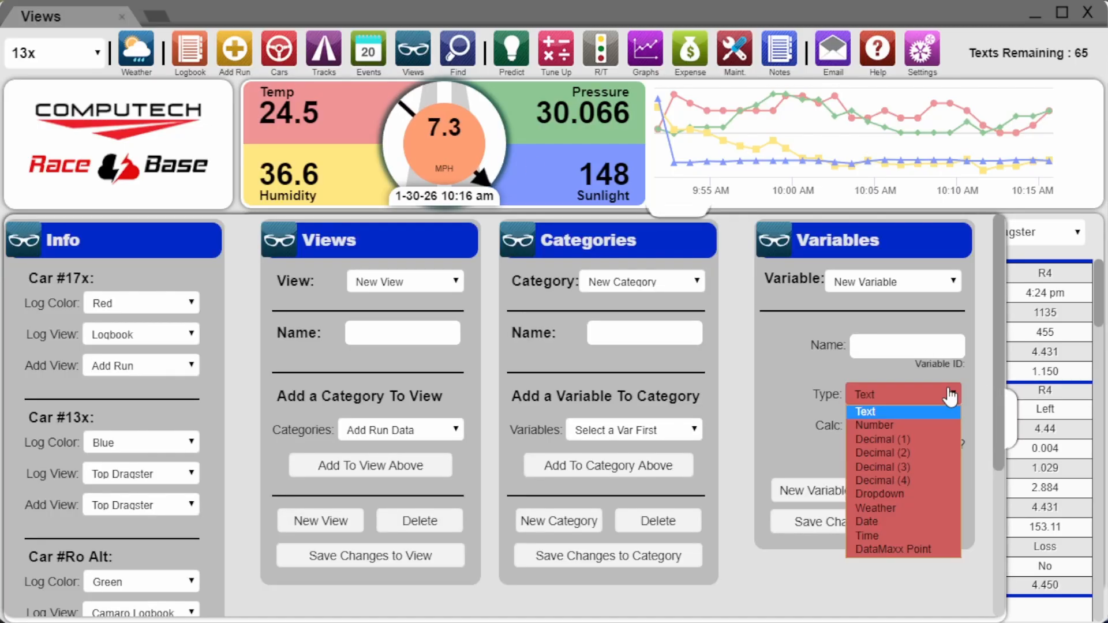
pyautogui.click(900, 549)
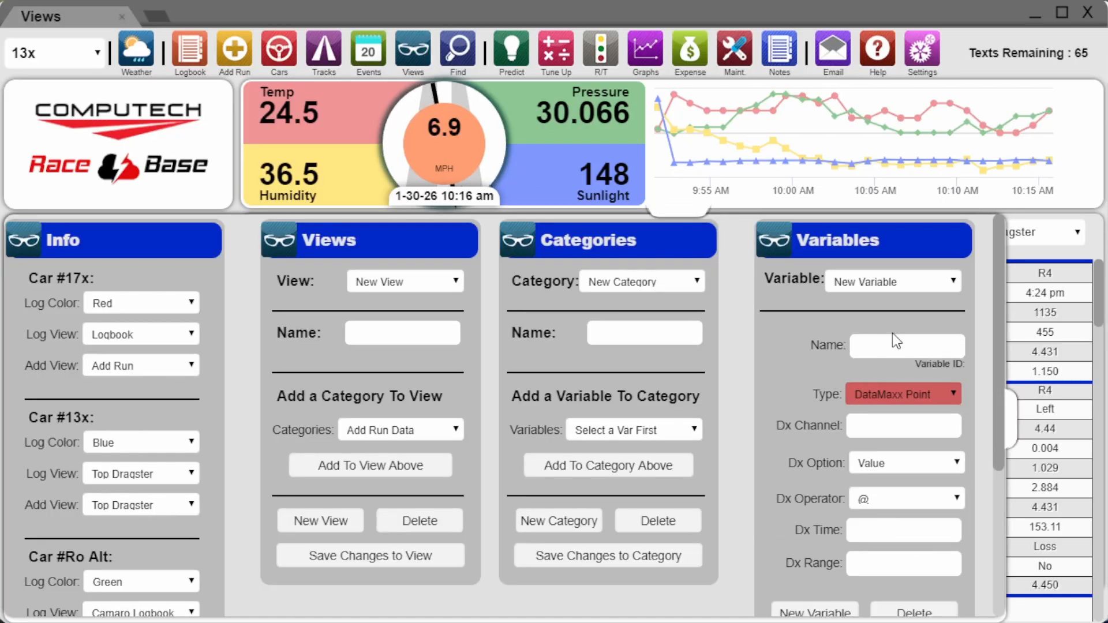
pyautogui.click(871, 338)
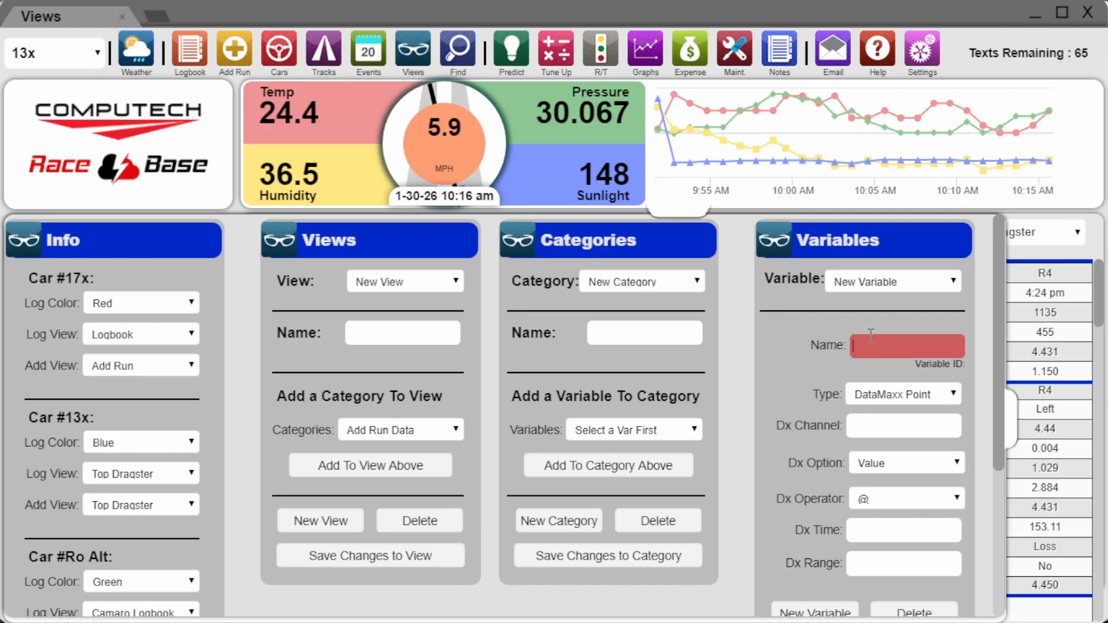
pyautogui.write('Average EGT')
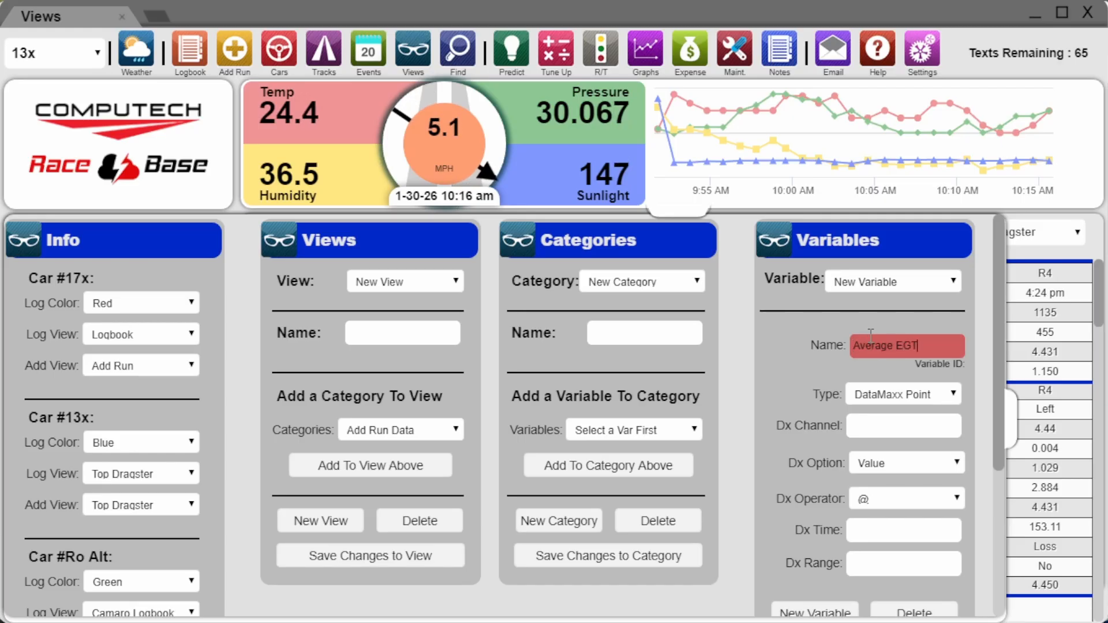
# Step: Set the variable's Dx Channel to Exhaust 1, Exhaust 2, Exhaust 3, Exhaust 4, Exhaust 5, Exhaust 6, Exhaust 7, Exhaust 8
pyautogui.click(895, 428)
pyautogui.write('Exh')
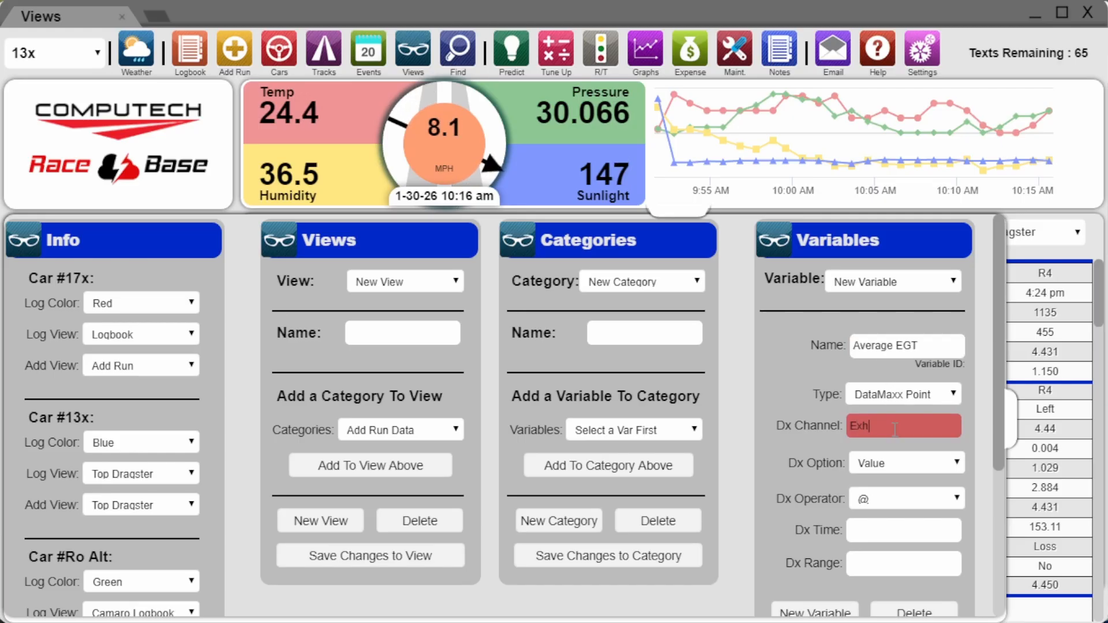
pyautogui.write('aust 1, Exha')
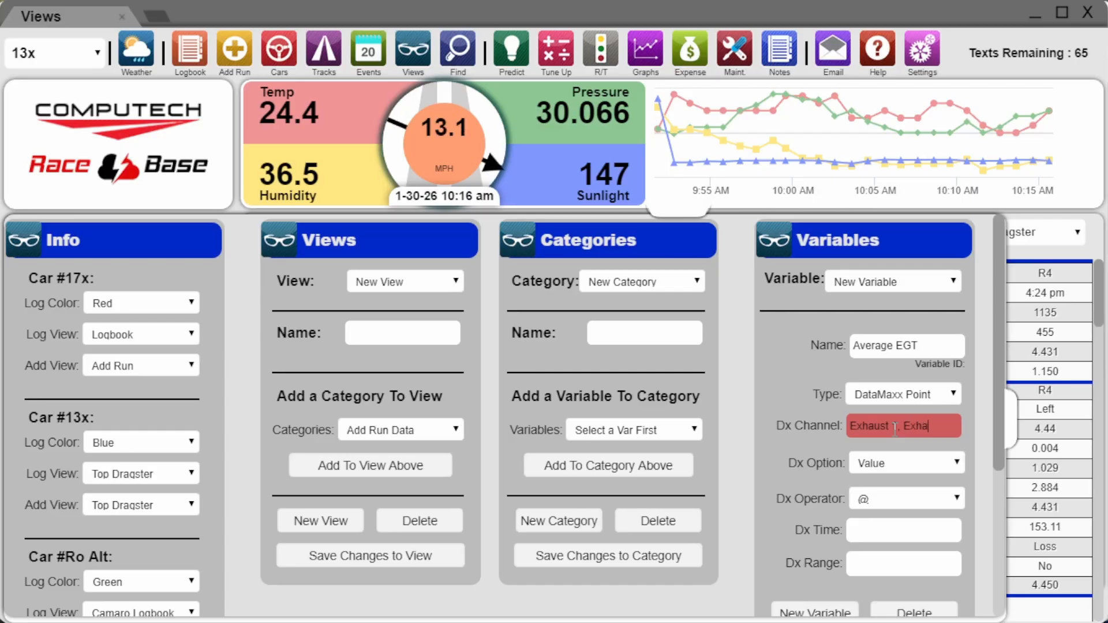
pyautogui.write('ust 2, Exh')
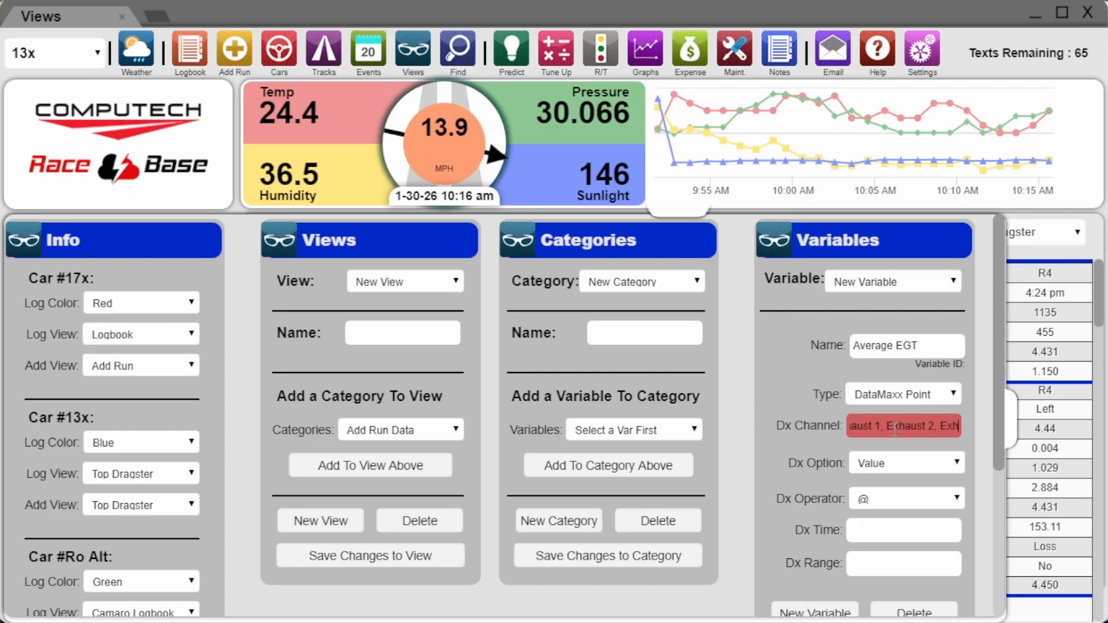
pyautogui.write('aust 3, Exh')
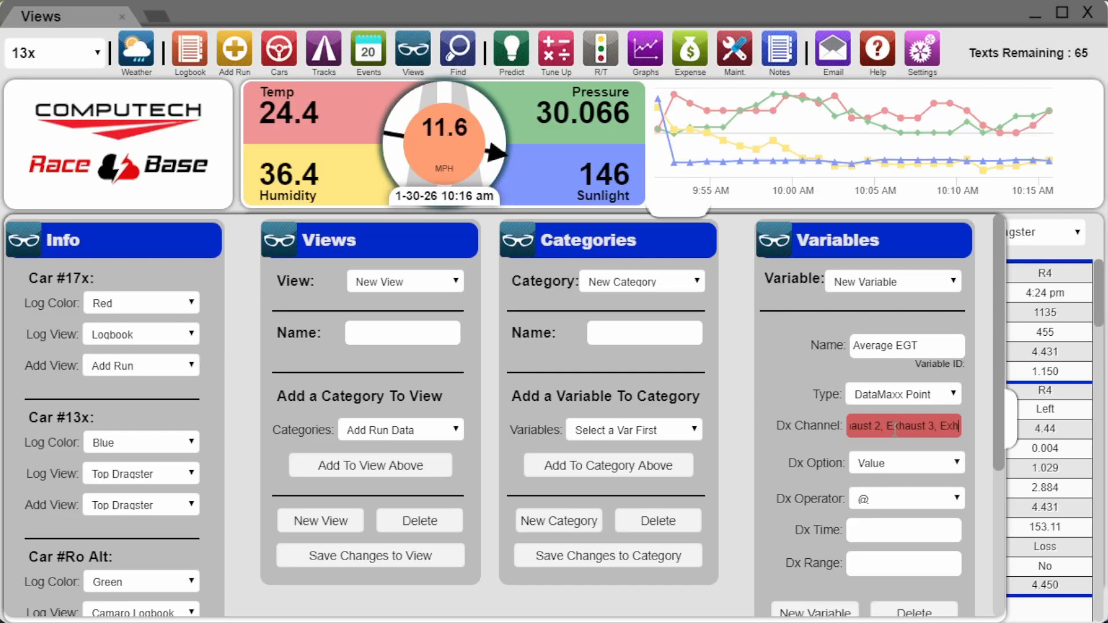
pyautogui.write('aust 4, Exha')
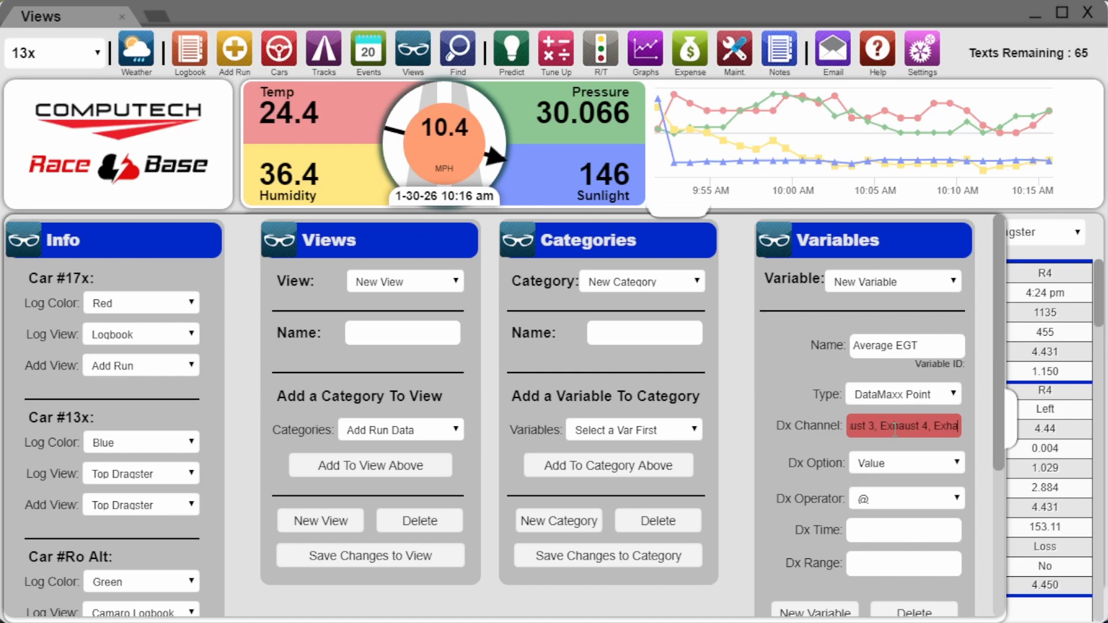
pyautogui.write('ust 5, Exhaust 5, Ex')
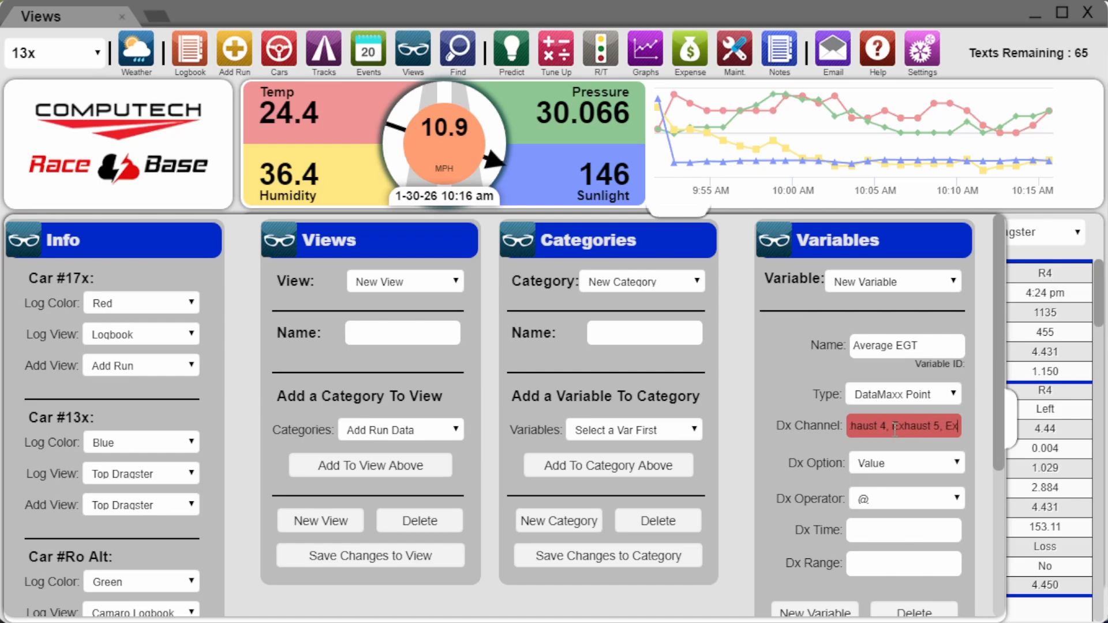
pyautogui.write(' 6, Exhaus')
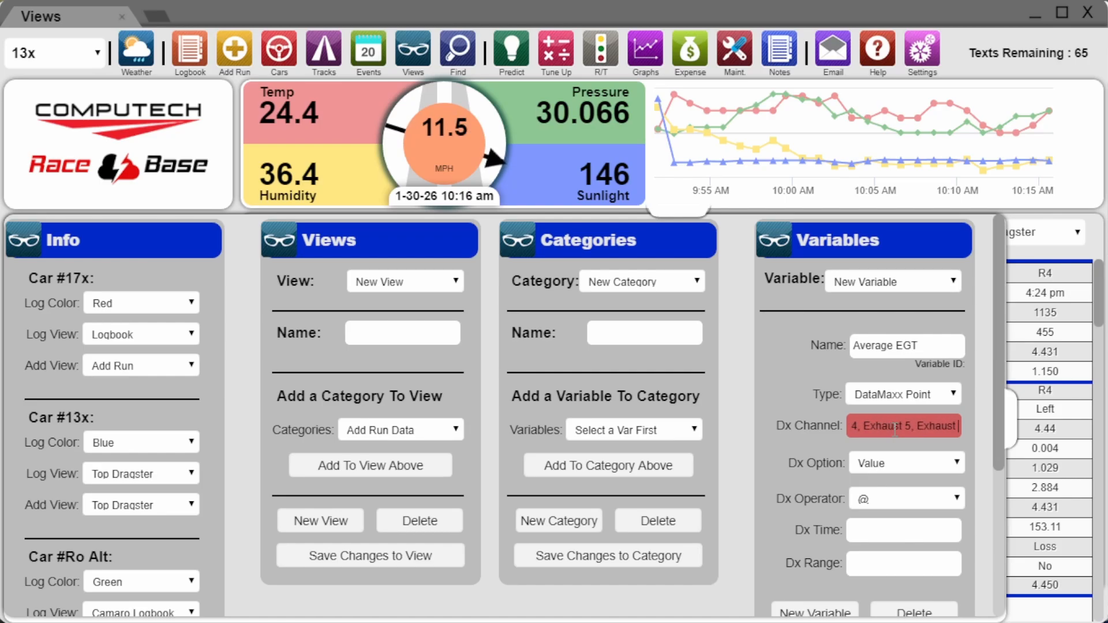
pyautogui.write('t 7, Exhaust')
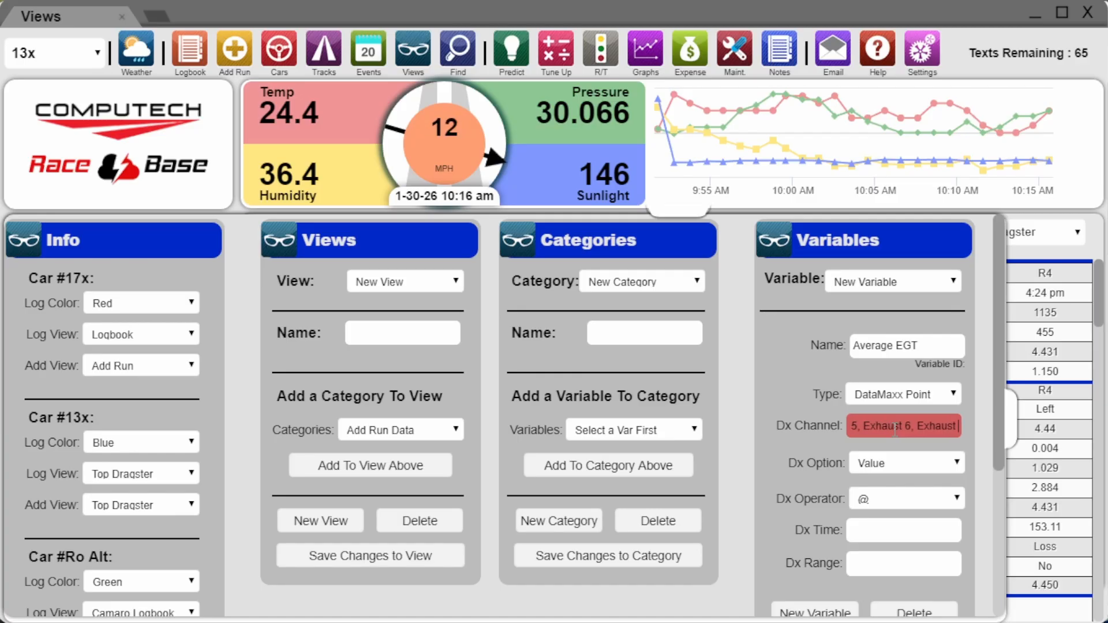
pyautogui.write(' 8')
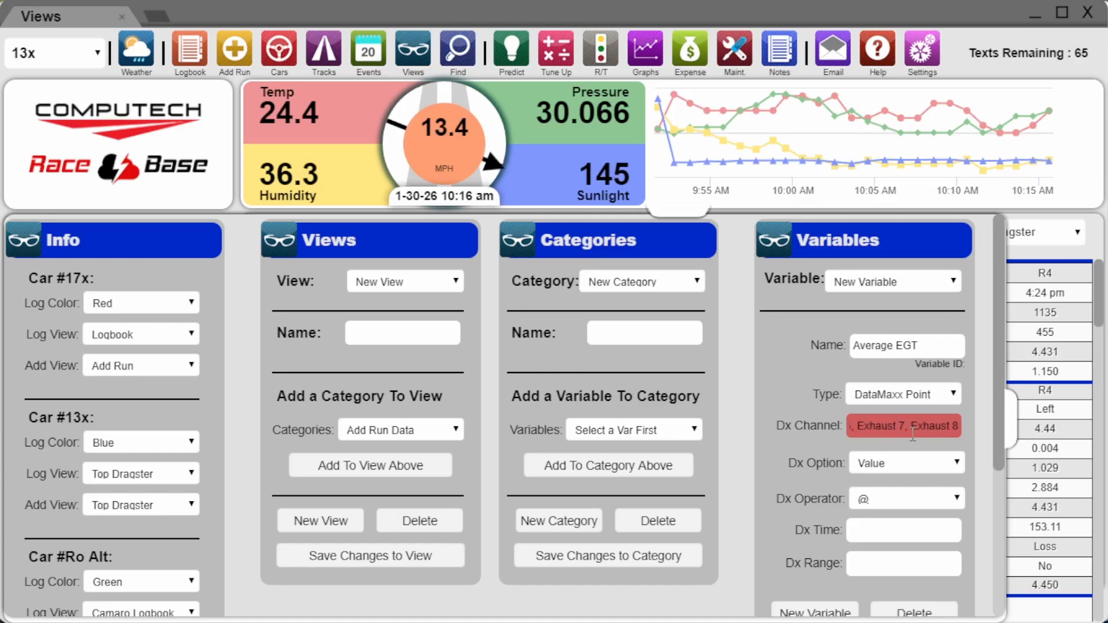
# Step: Set the Average EGT variable's Dx Option to Average and its Dx Time to 3.8, keeping @ as the Dx Operator
pyautogui.click(959, 462)
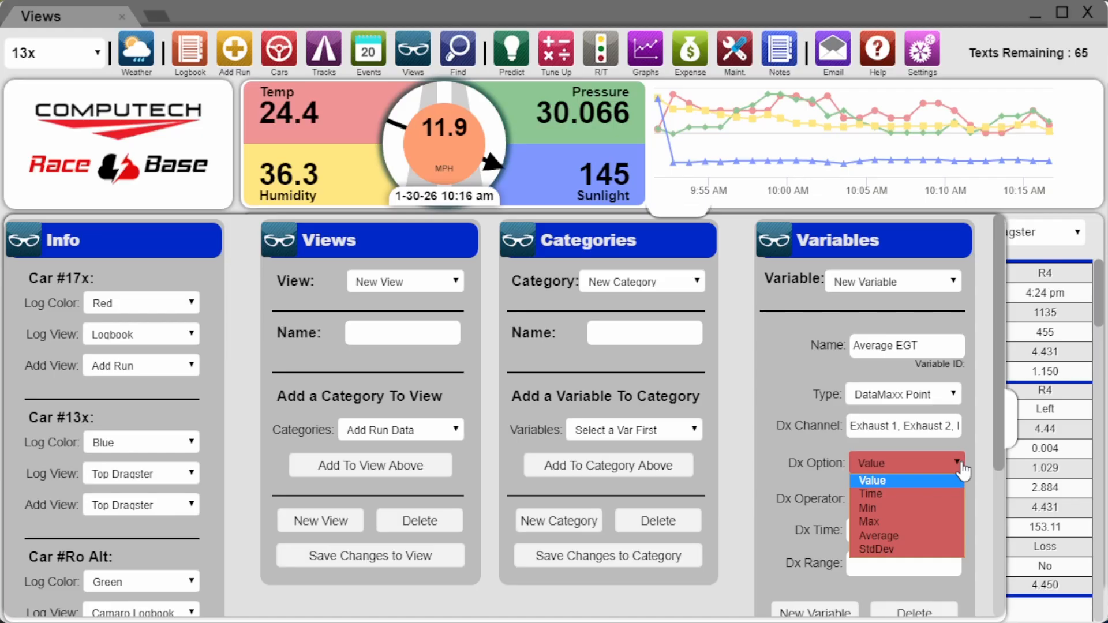
pyautogui.click(885, 533)
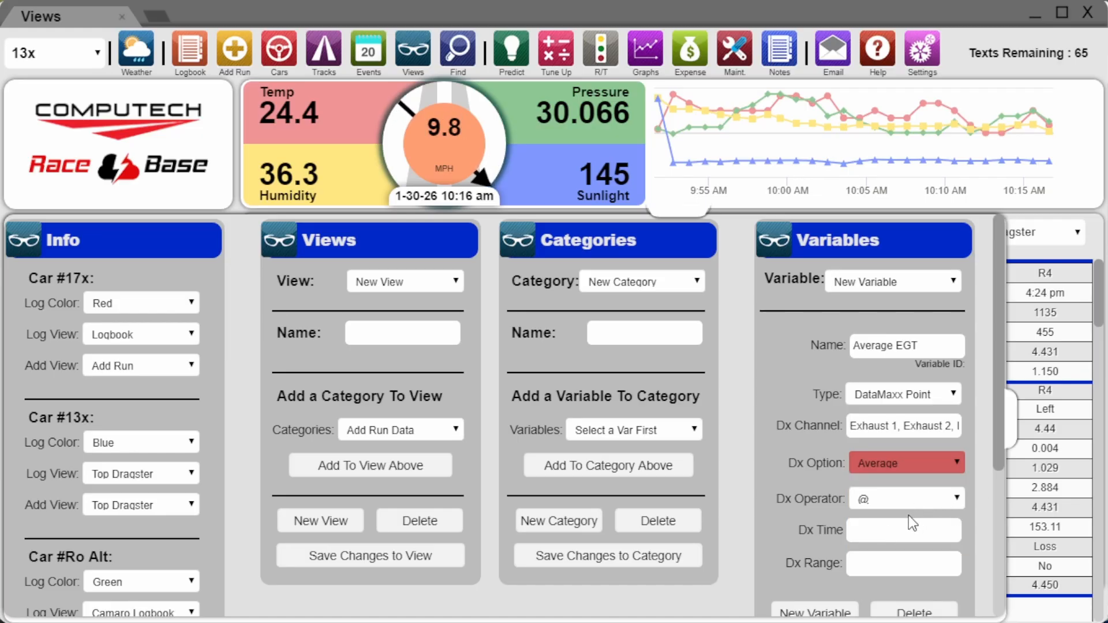
pyautogui.click(896, 528)
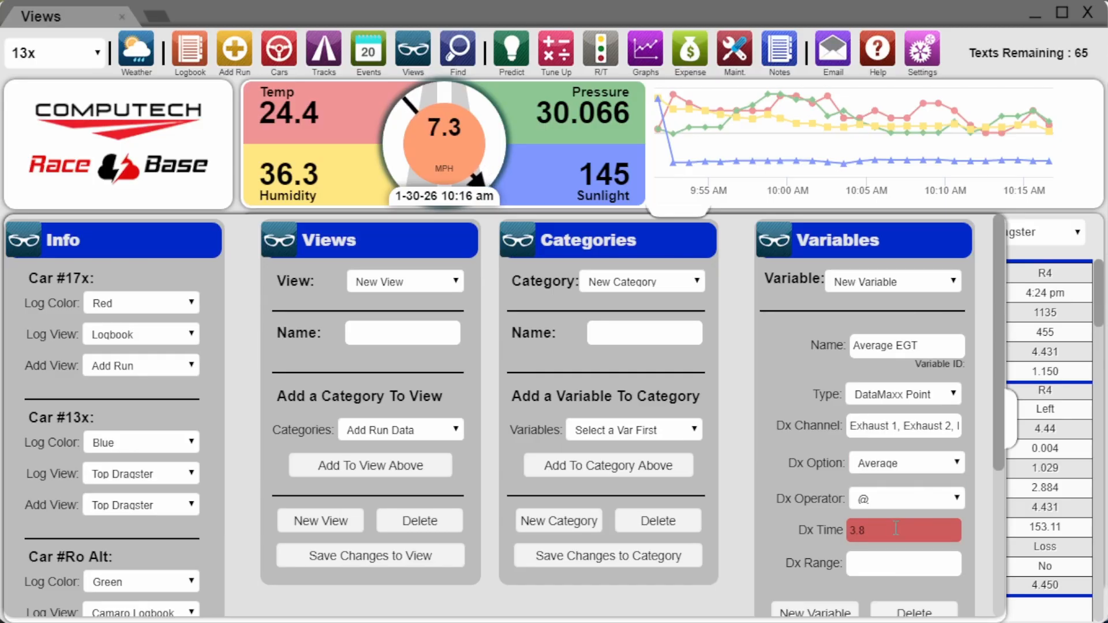
# Step: Set the Dx Range to 30 and save the Average EGT variable
pyautogui.scroll(-1, 896, 528)
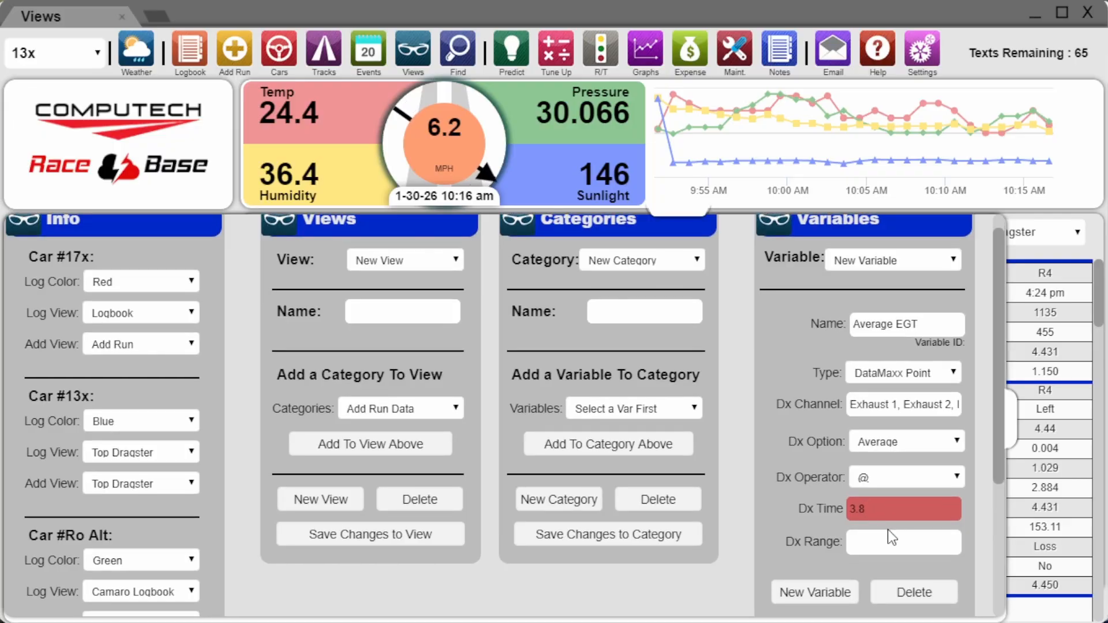
pyautogui.click(870, 543)
pyautogui.write('30')
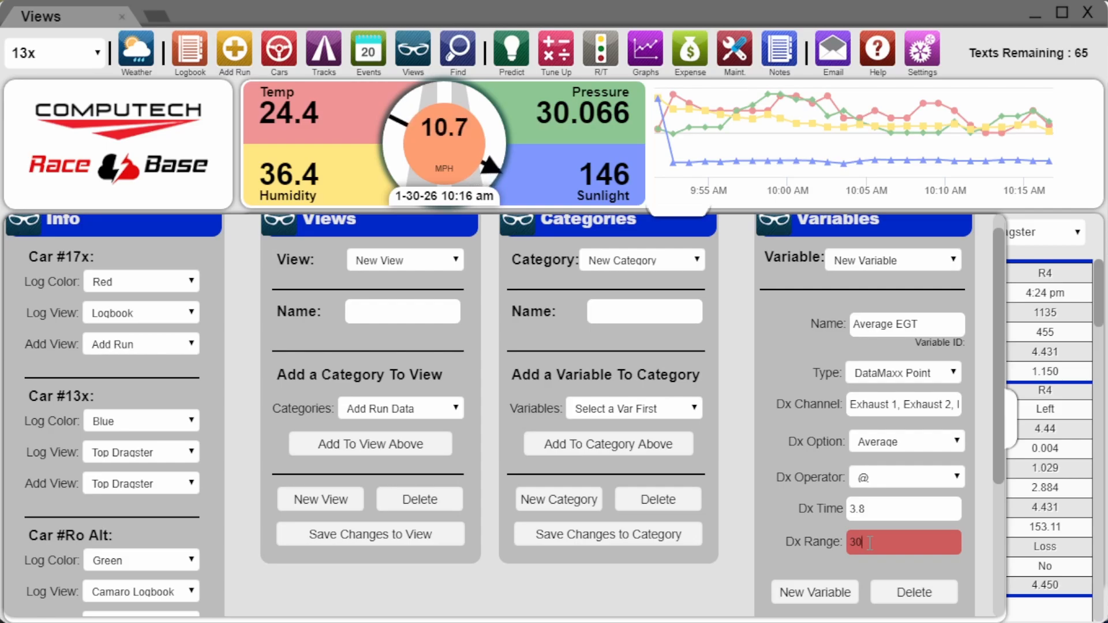
pyautogui.scroll(-1, 870, 543)
pyautogui.click(870, 580)
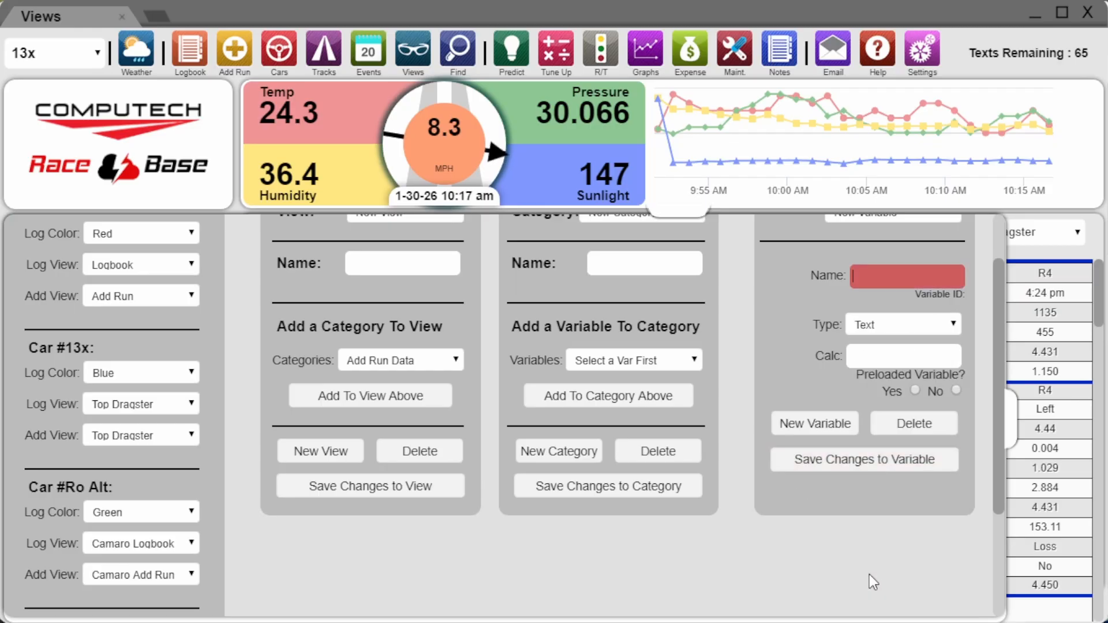
# Step: Reopen Average EGT from the saved variables and check the description of its extraction settings
pyautogui.click(868, 289)
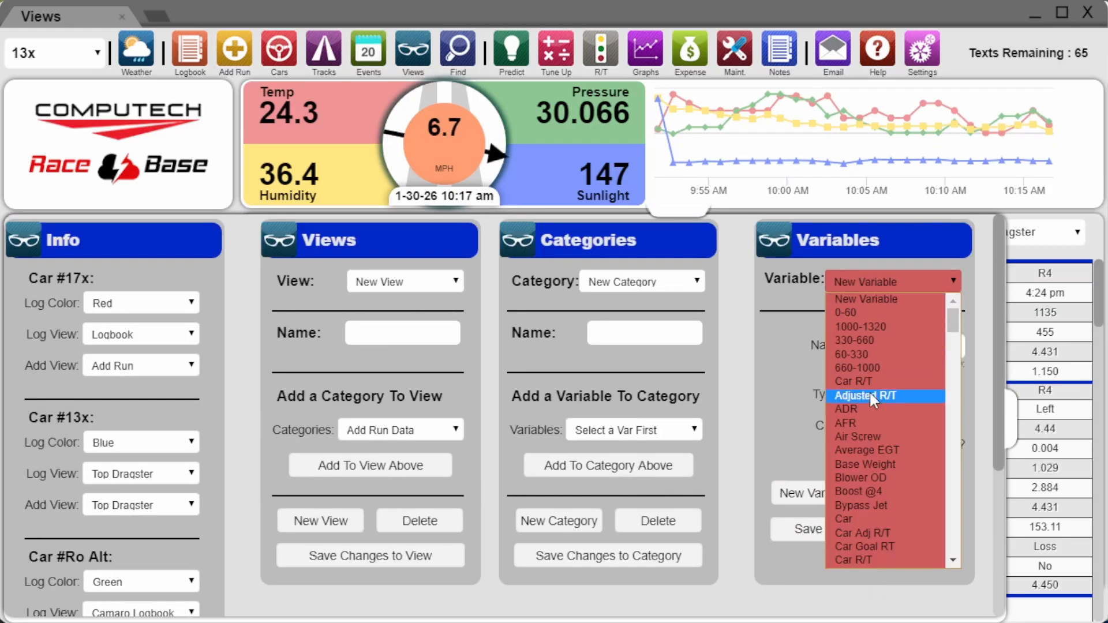
pyautogui.click(888, 450)
pyautogui.scroll(-2, 792, 542)
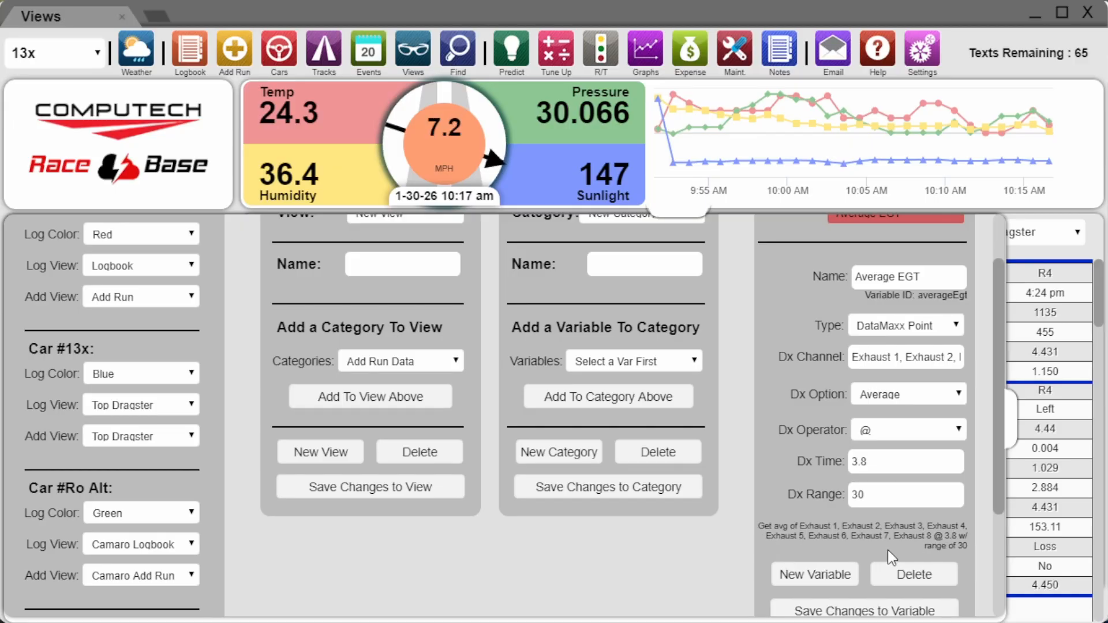
# Step: Open the DataMaxx category and add the Average EGT variable to it
pyautogui.scroll(2, 721, 491)
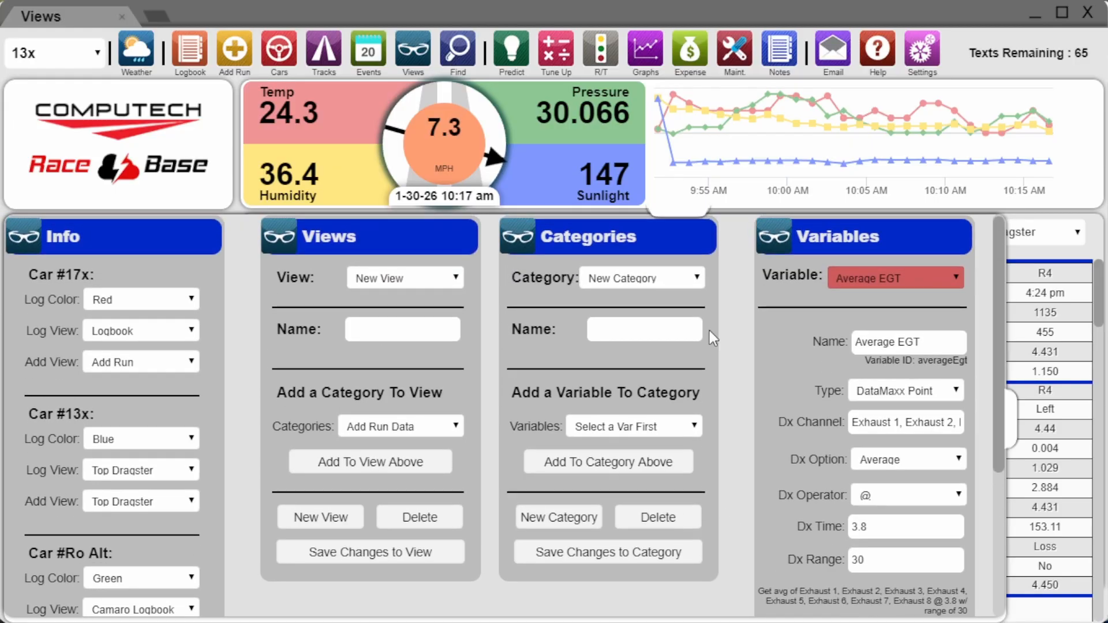
pyautogui.click(669, 273)
pyautogui.scroll(5, 636, 327)
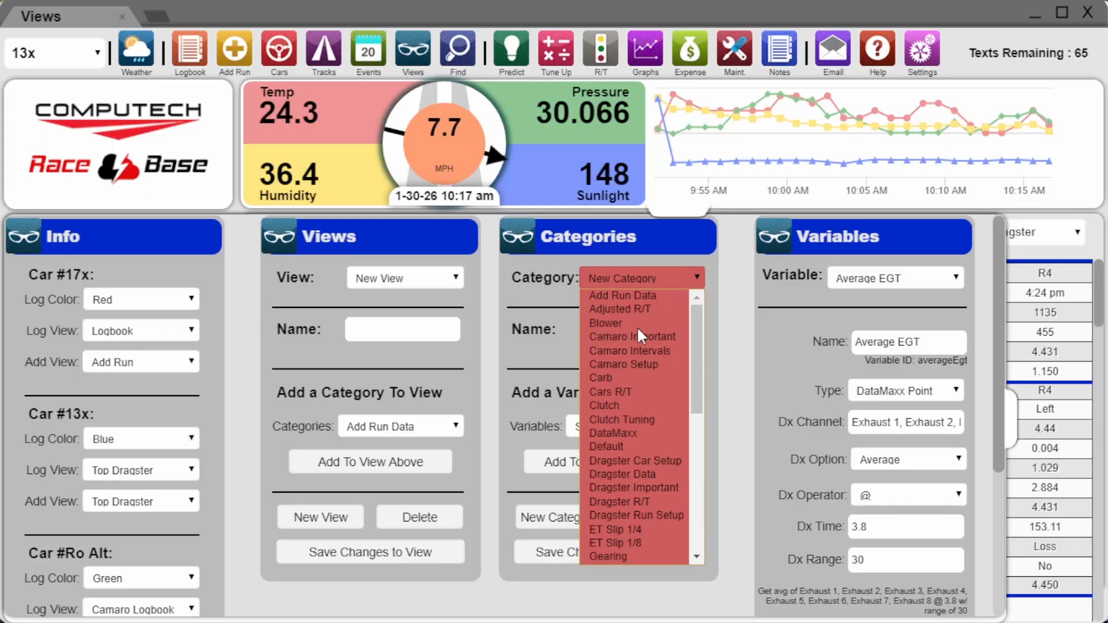
pyautogui.click(633, 430)
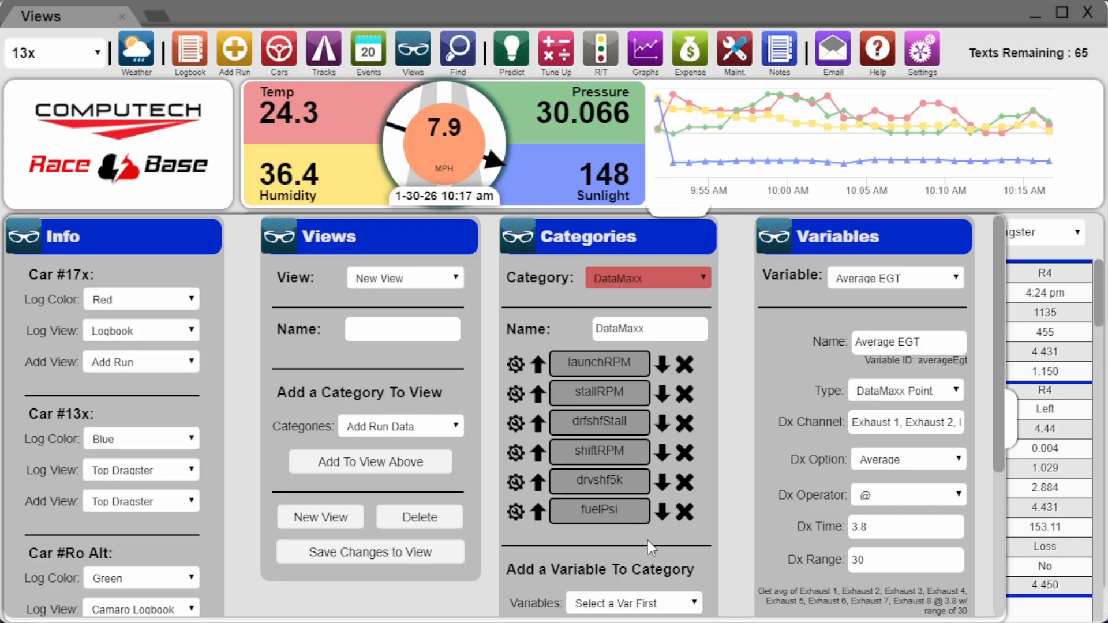
pyautogui.scroll(-3, 649, 541)
pyautogui.click(641, 509)
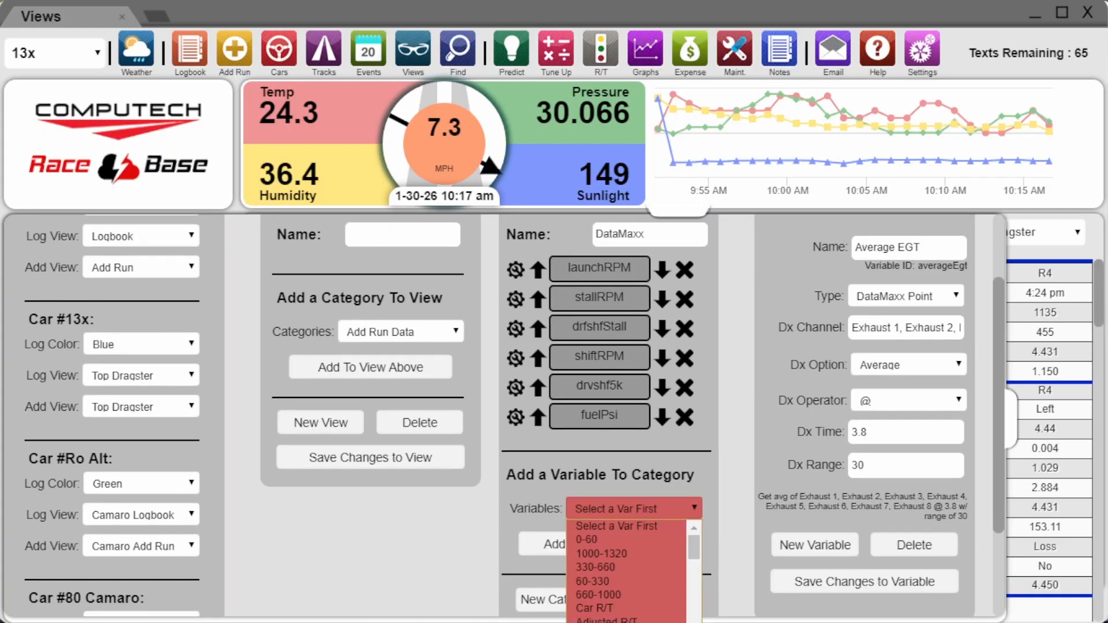
pyautogui.click(619, 556)
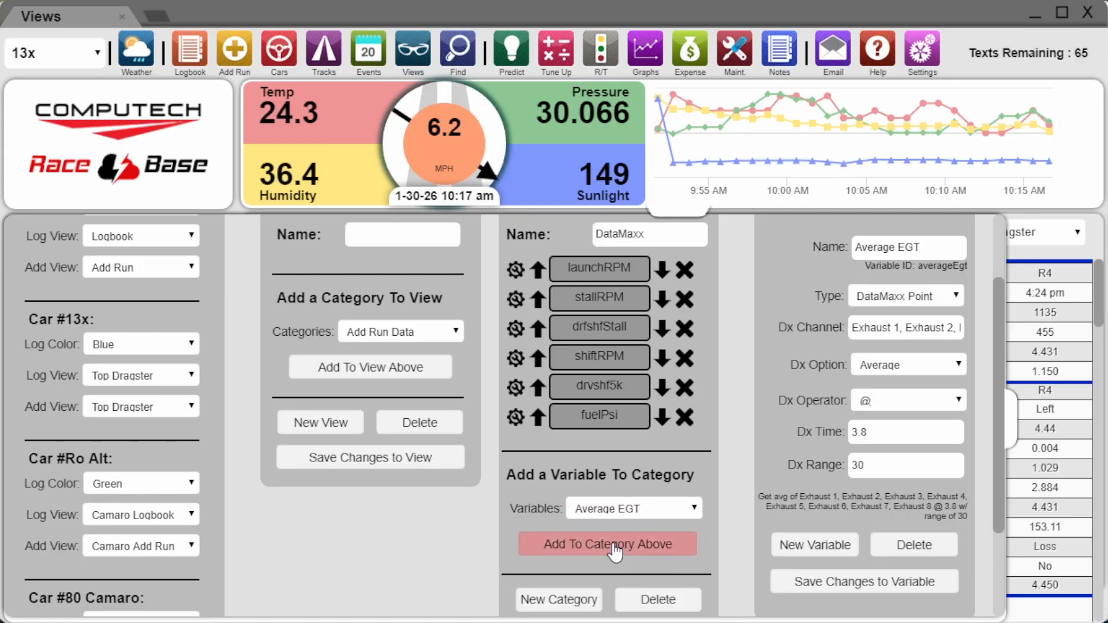
pyautogui.click(620, 545)
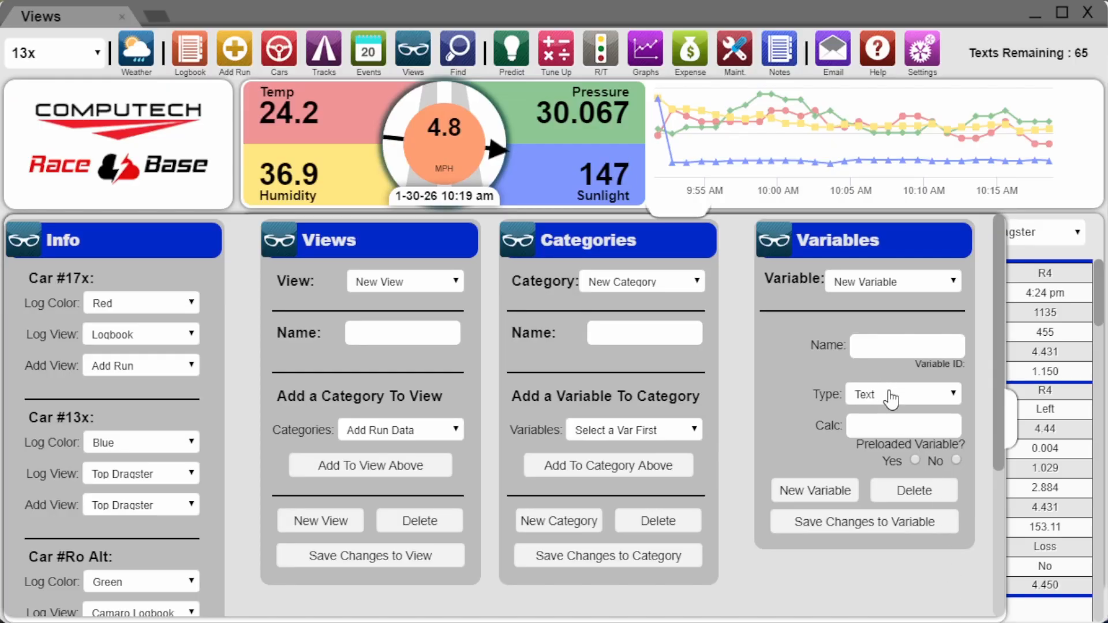
# Step: Start a new variable of type DataMaxx Point and name it Shock Max
pyautogui.click(892, 397)
pyautogui.click(886, 548)
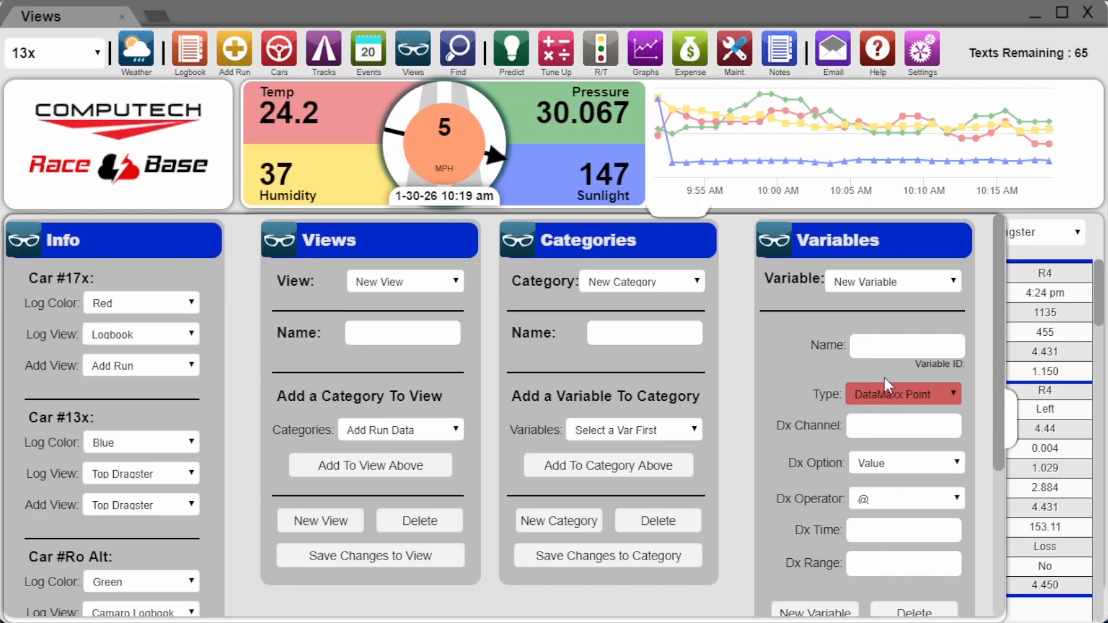
pyautogui.click(876, 346)
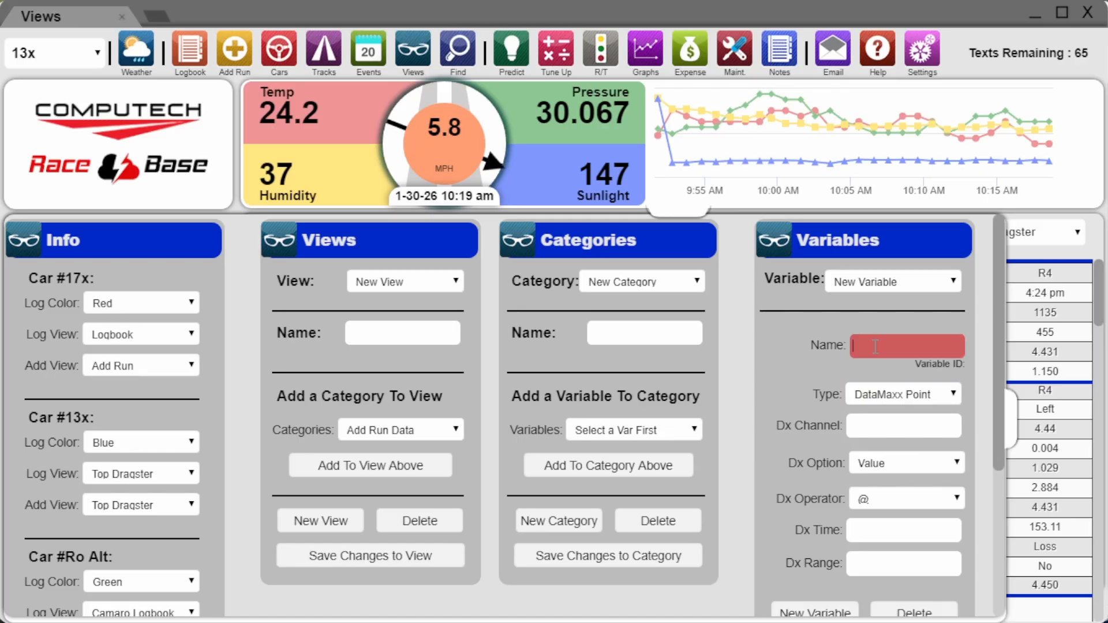
pyautogui.write('Shock Ma')
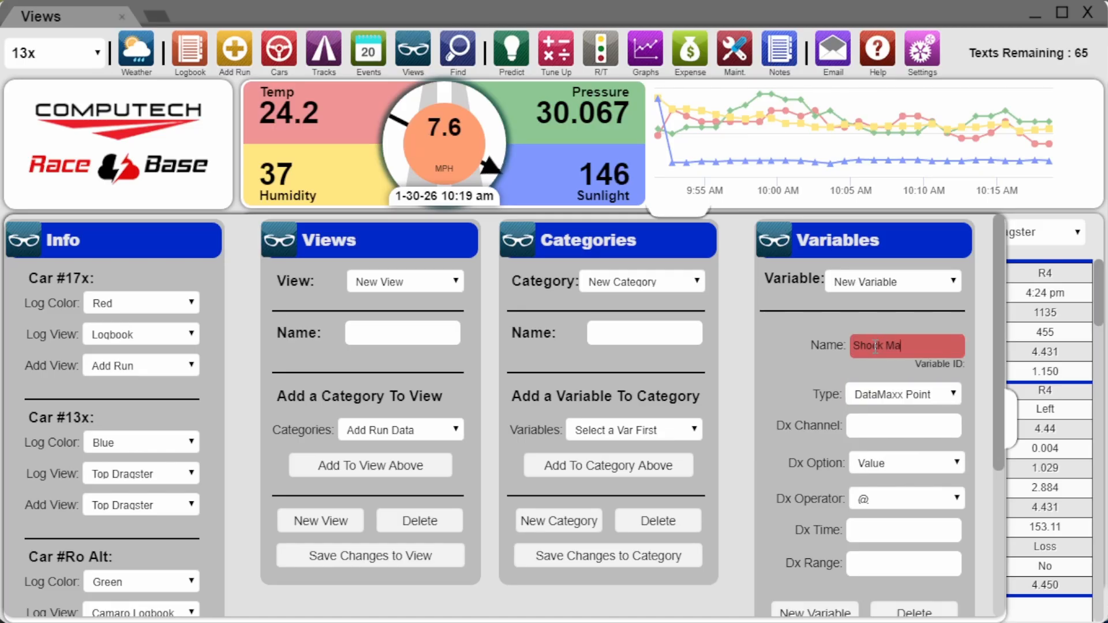
pyautogui.write('x')
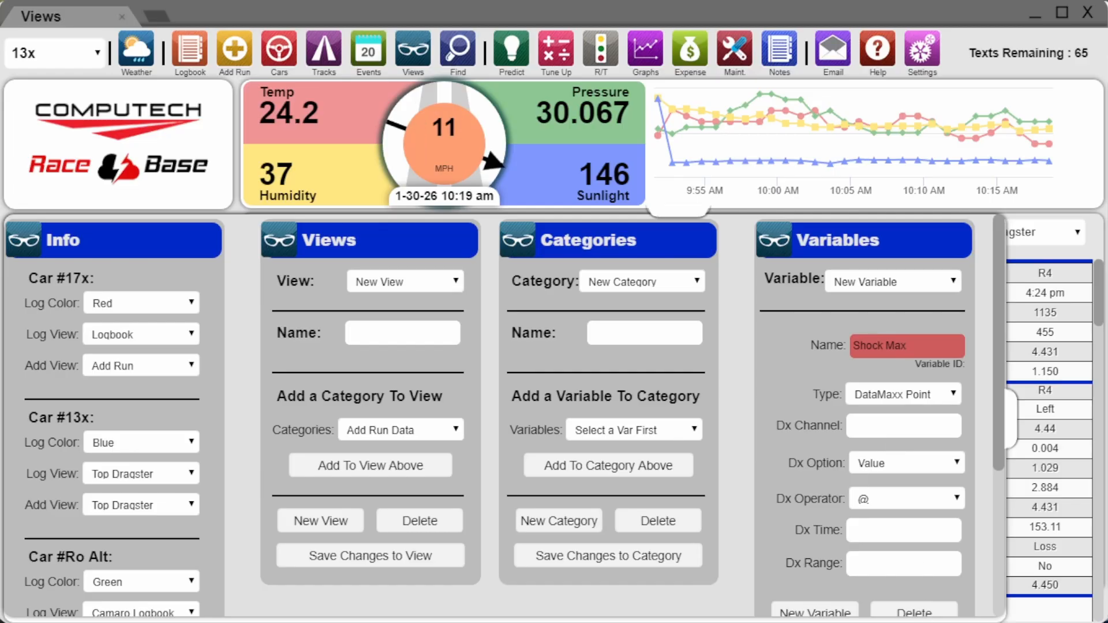
# Step: Check the shock channel's name in the DataMaxx run, and set the variable's Dx Channel to Shock back in RaceBase
pyautogui.hotkey('alt', 'Tab')
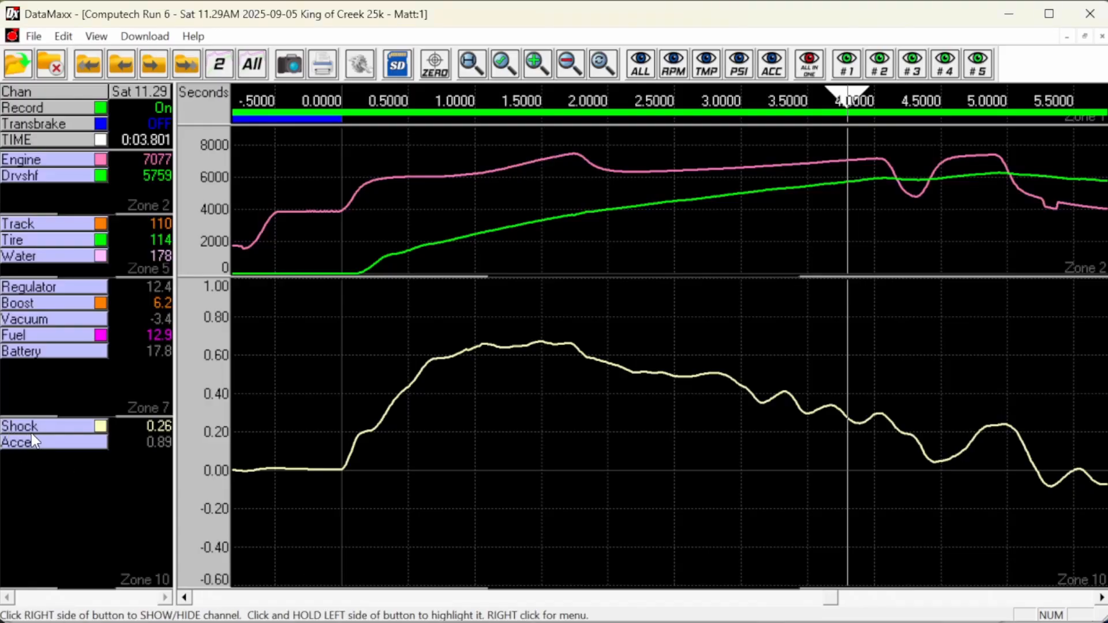
pyautogui.hotkey('alt', 'Tab')
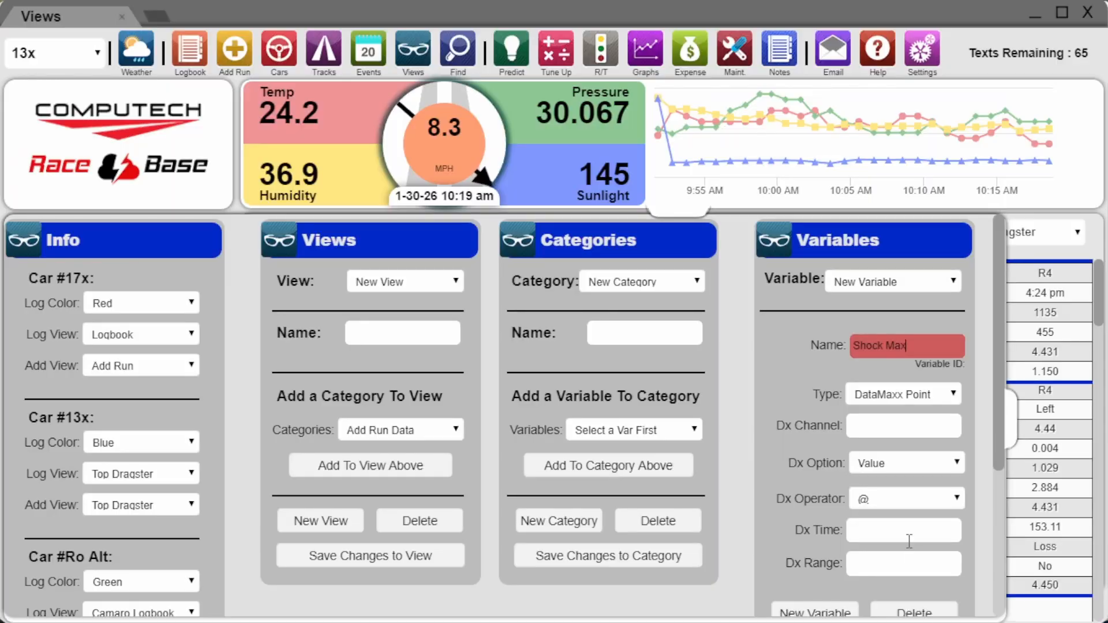
pyautogui.click(858, 428)
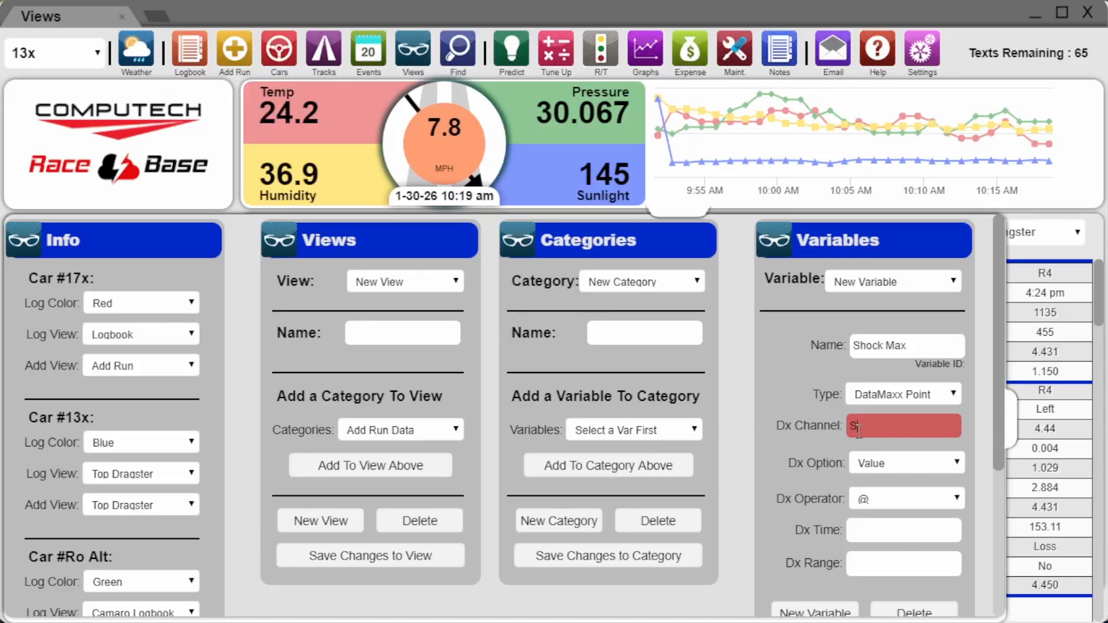
pyautogui.write('Shock')
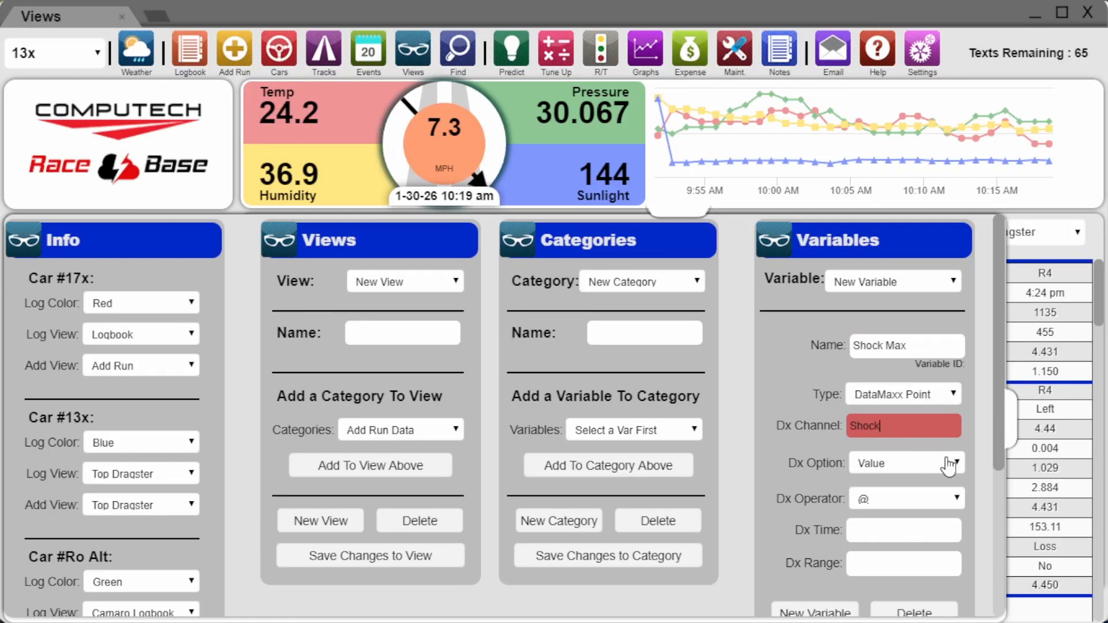
# Step: Set the Shock Max variable's Dx Option to Max, its Dx Operator to > and its Dx Time to 0
pyautogui.click(936, 459)
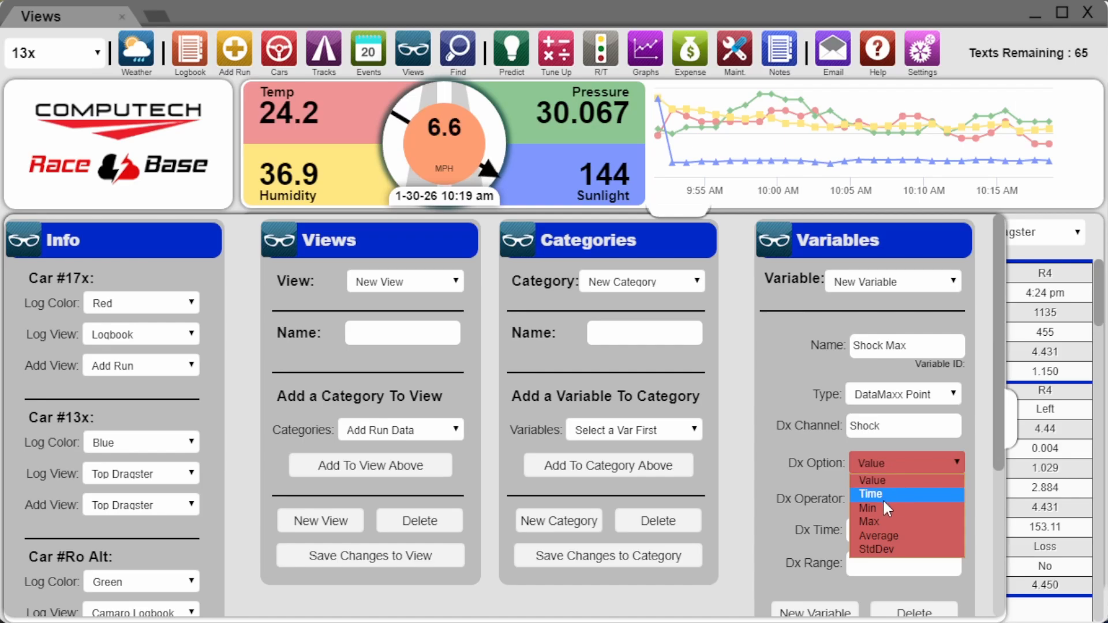
pyautogui.click(884, 521)
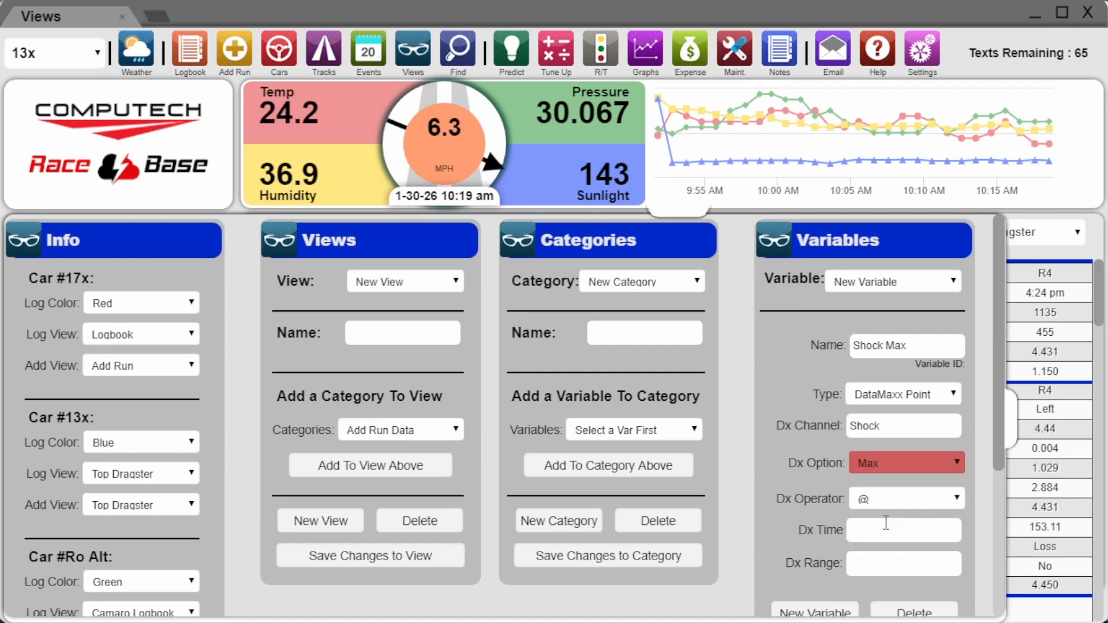
pyautogui.click(953, 500)
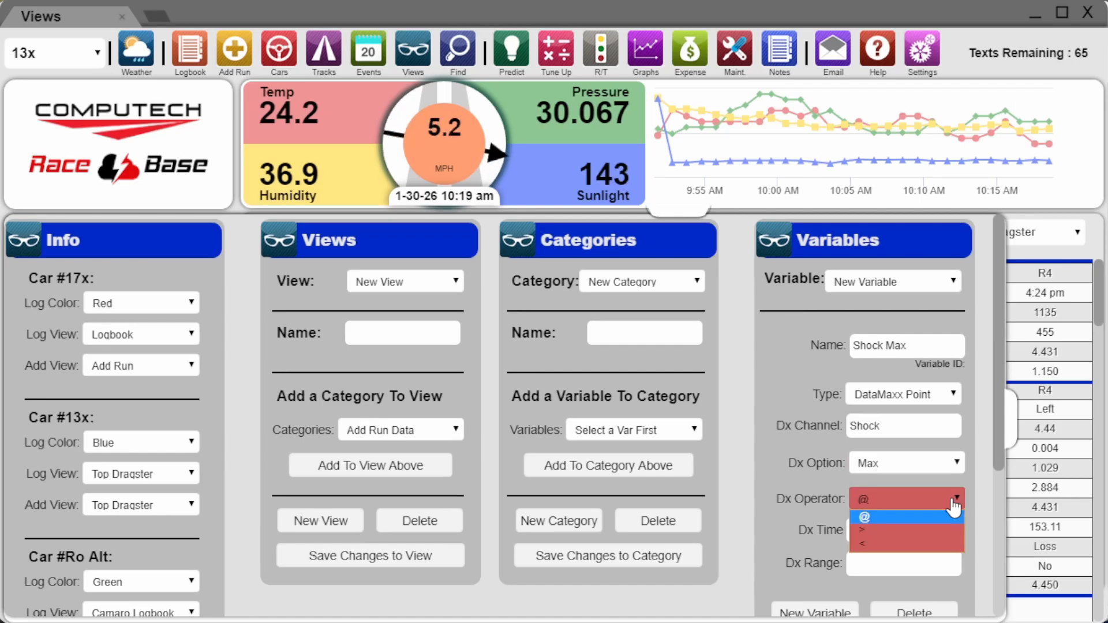
pyautogui.click(885, 529)
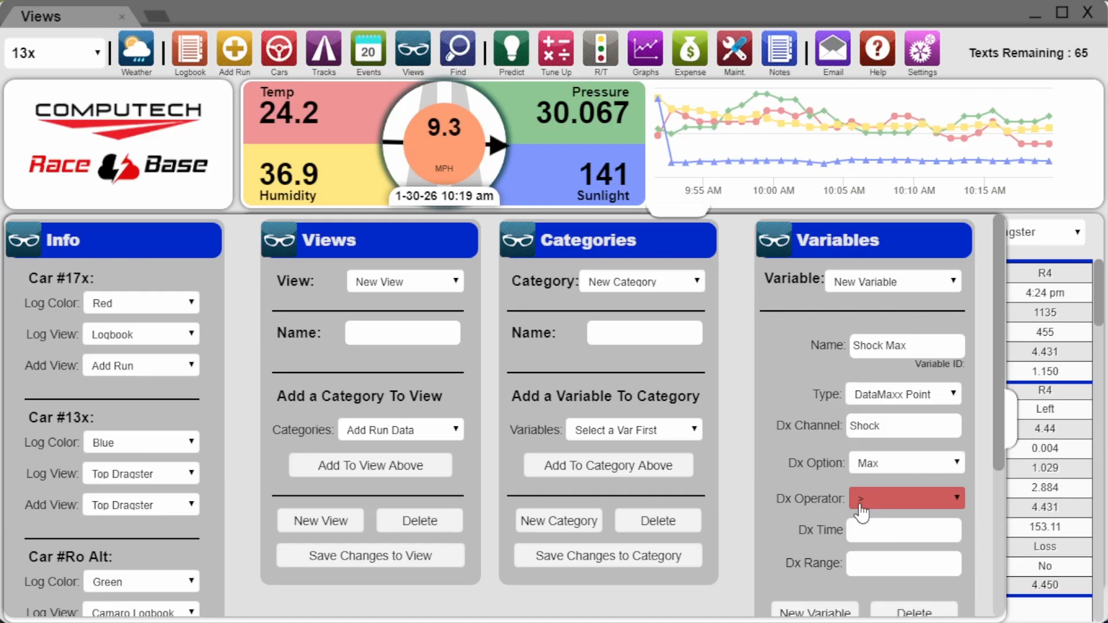
pyautogui.click(873, 528)
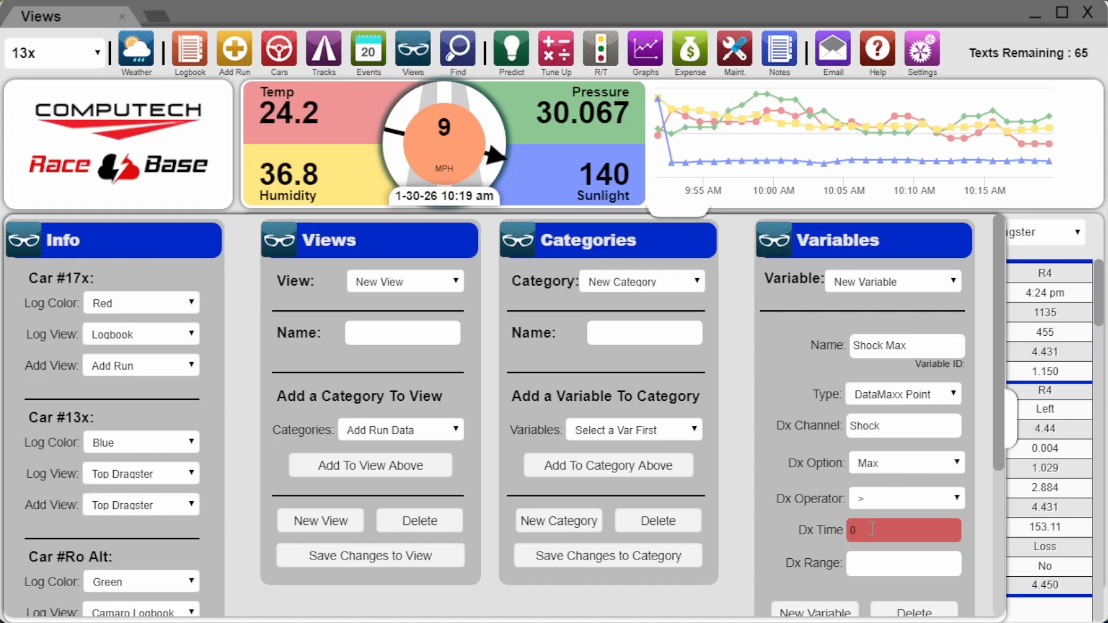
pyautogui.write('0')
# Step: Set the Dx Range to 0.2 and save the Shock Max variable
pyautogui.click(869, 563)
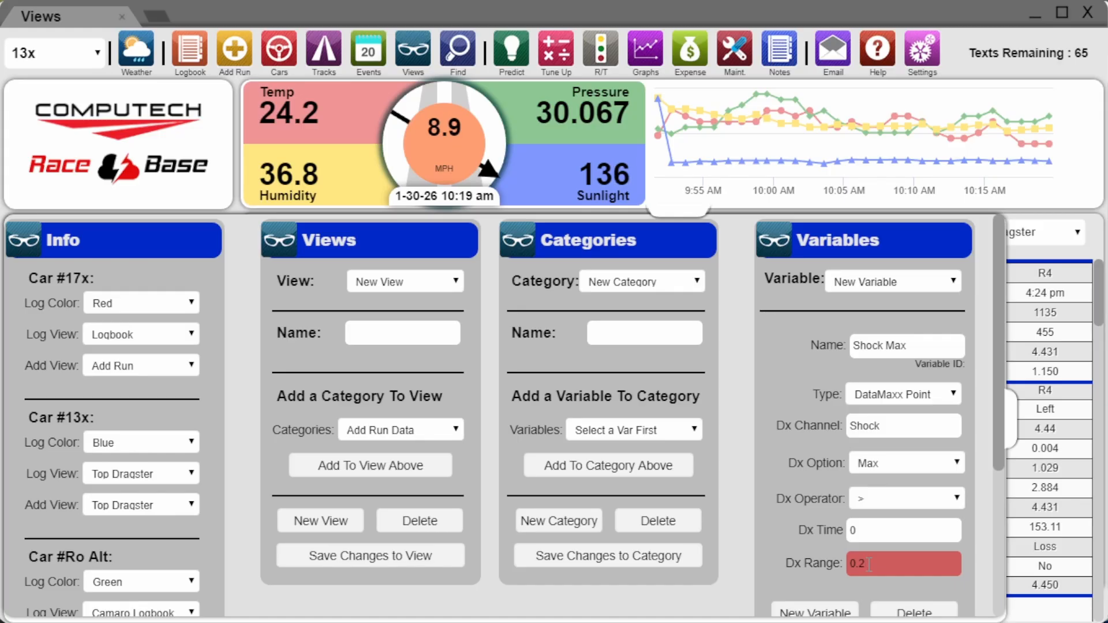
pyautogui.scroll(-2, 869, 563)
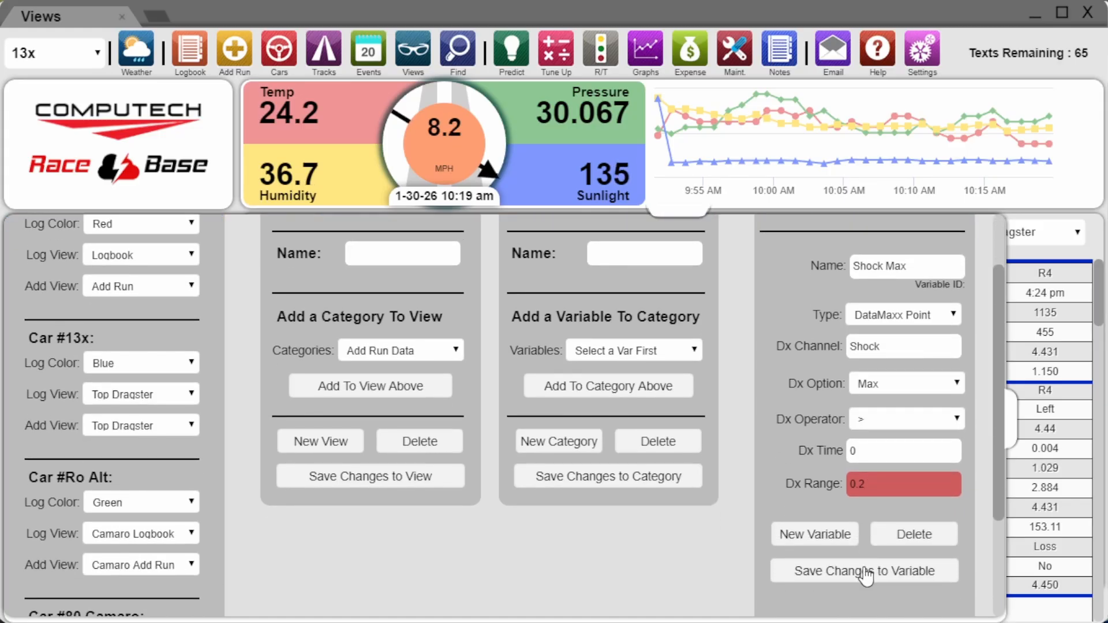
pyautogui.click(860, 569)
# Step: Open the DataMaxx category and choose Shock Max as the variable to add to it
pyautogui.scroll(2, 723, 346)
pyautogui.click(642, 282)
pyautogui.scroll(-3, 656, 314)
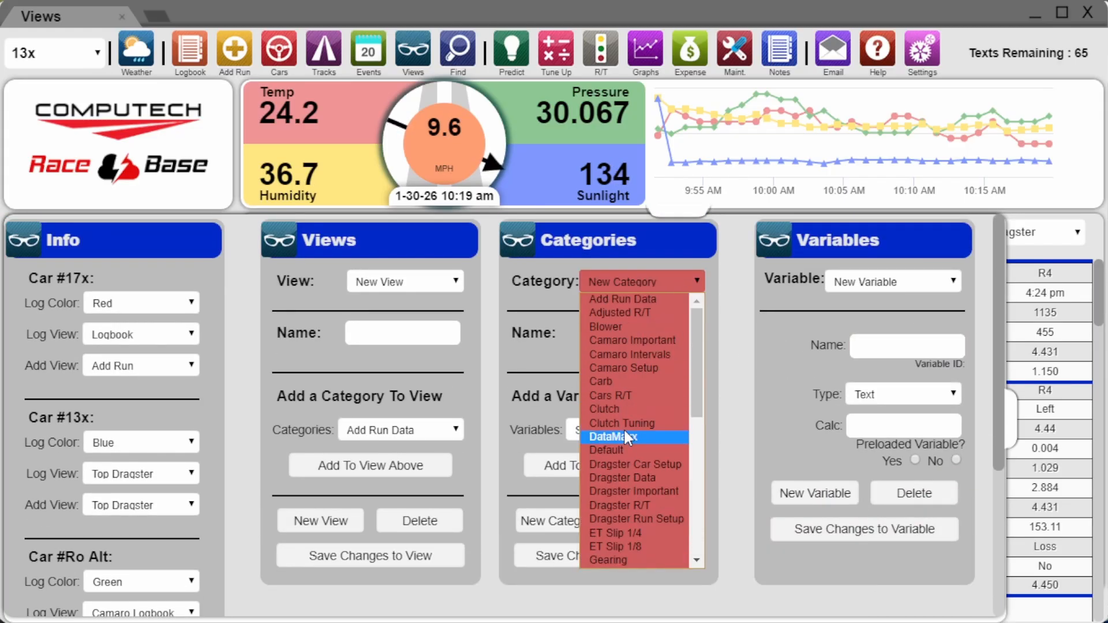
pyautogui.click(624, 428)
pyautogui.scroll(-4, 698, 417)
pyautogui.click(678, 422)
pyautogui.scroll(-15, 616, 581)
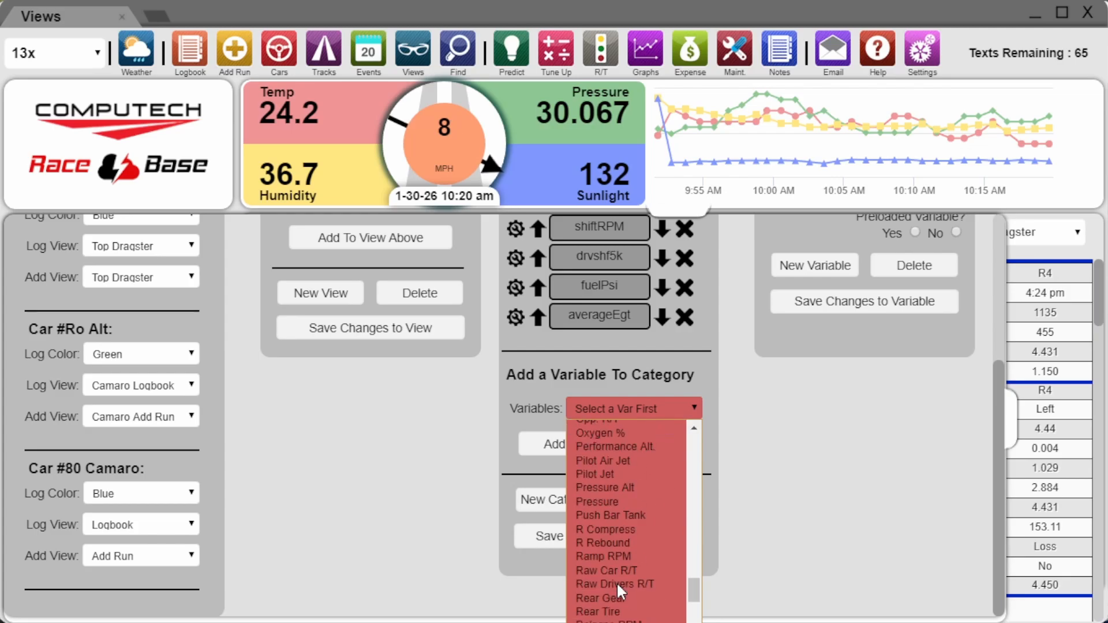
pyautogui.scroll(2, 617, 581)
pyautogui.click(612, 474)
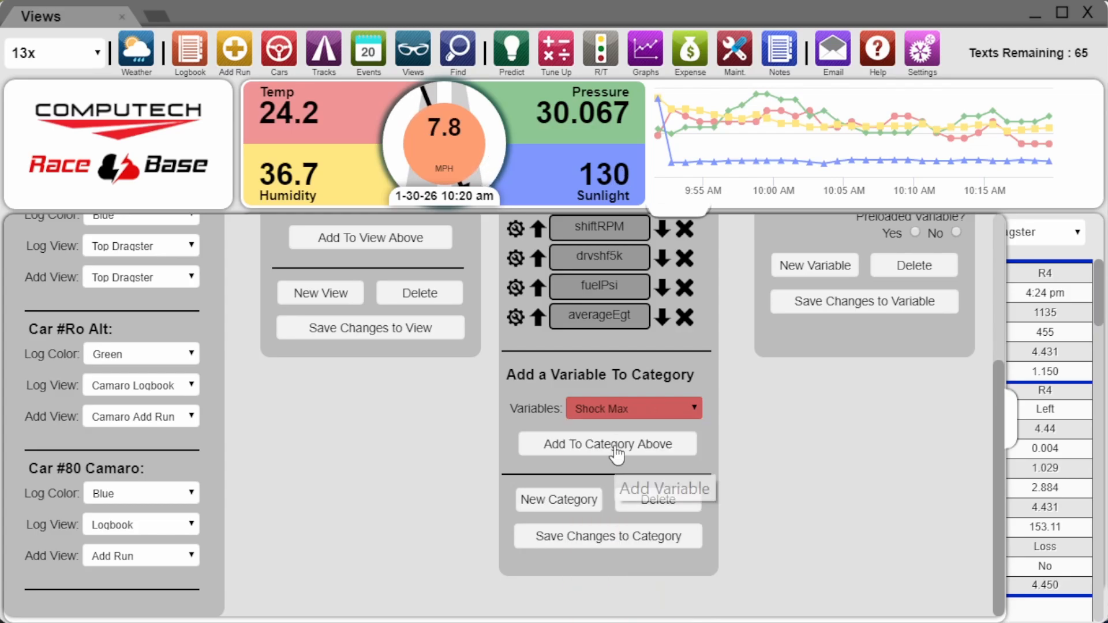